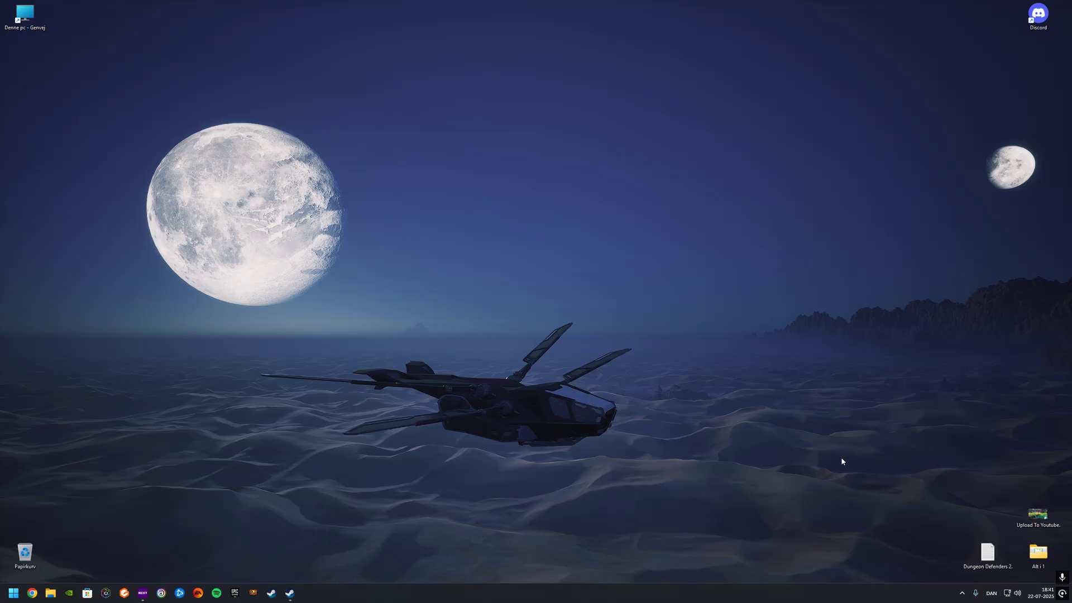
Expand the taskbar tray to reveal the hidden NVIDIA settings icon
click(961, 593)
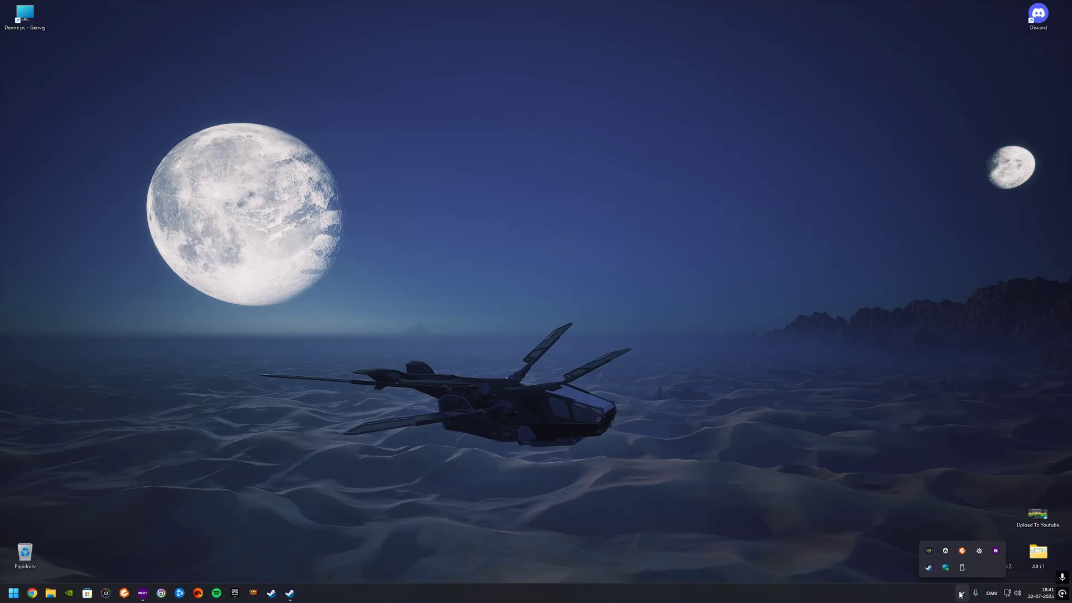
Launch NVIDIA Kontrolpanel from the NVIDIA tray icon's context menu
right_click(928, 553)
key(Escape)
right_click(930, 553)
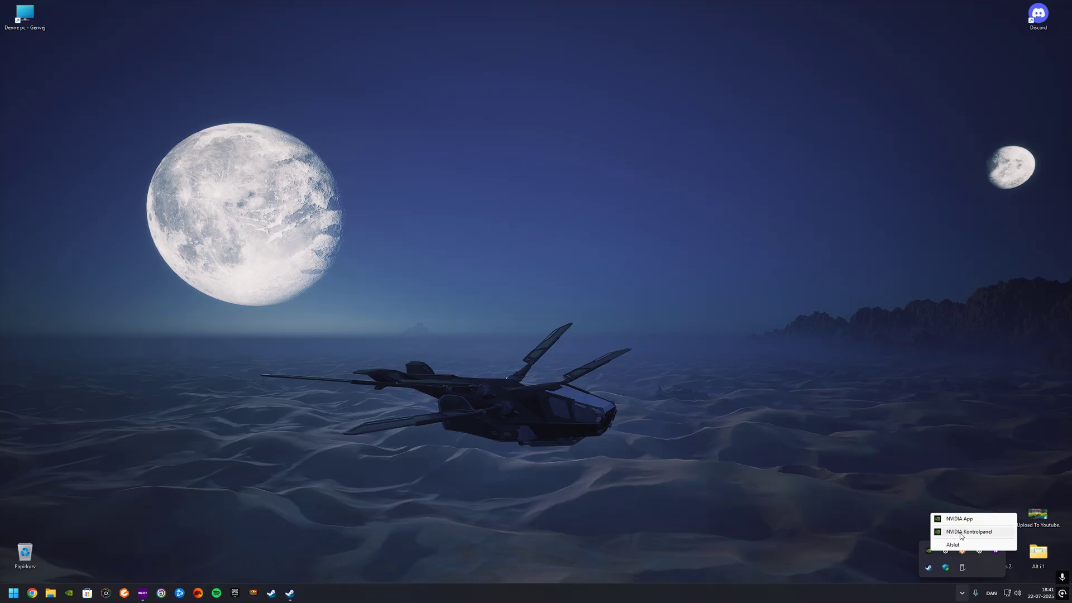
click(960, 534)
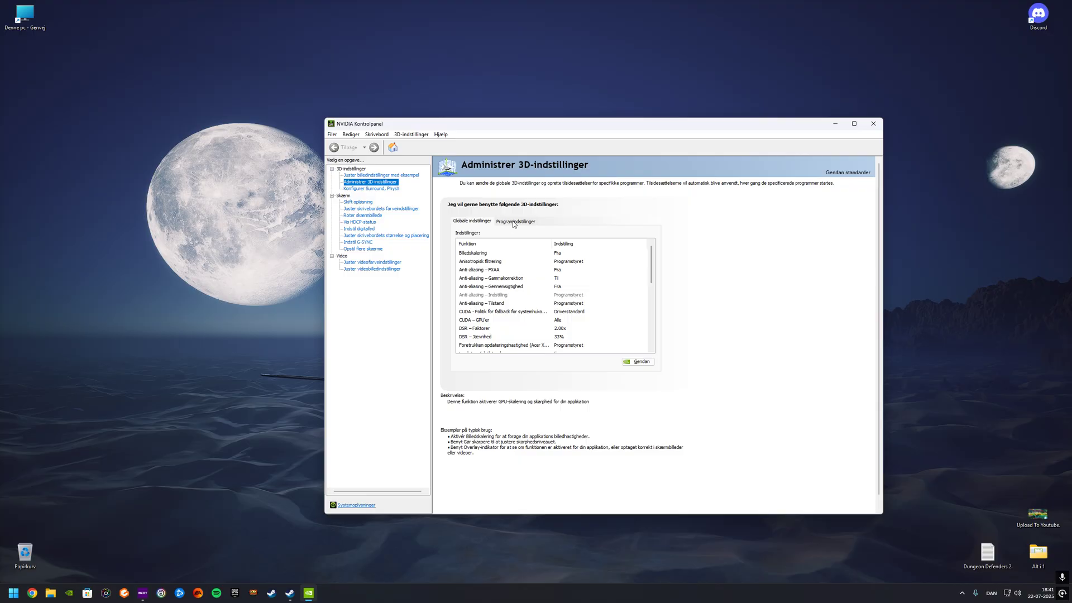
Switch to Programindstillinger and browse the customised programs, keeping Enshrouded selected
click(512, 222)
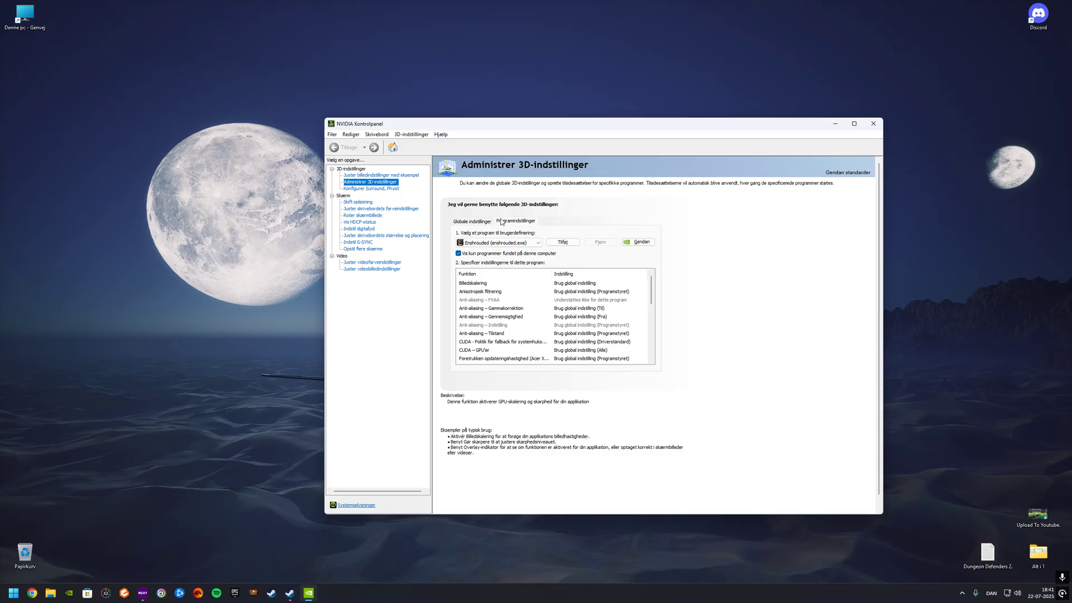
click(509, 244)
scroll(512, 383, down, 5)
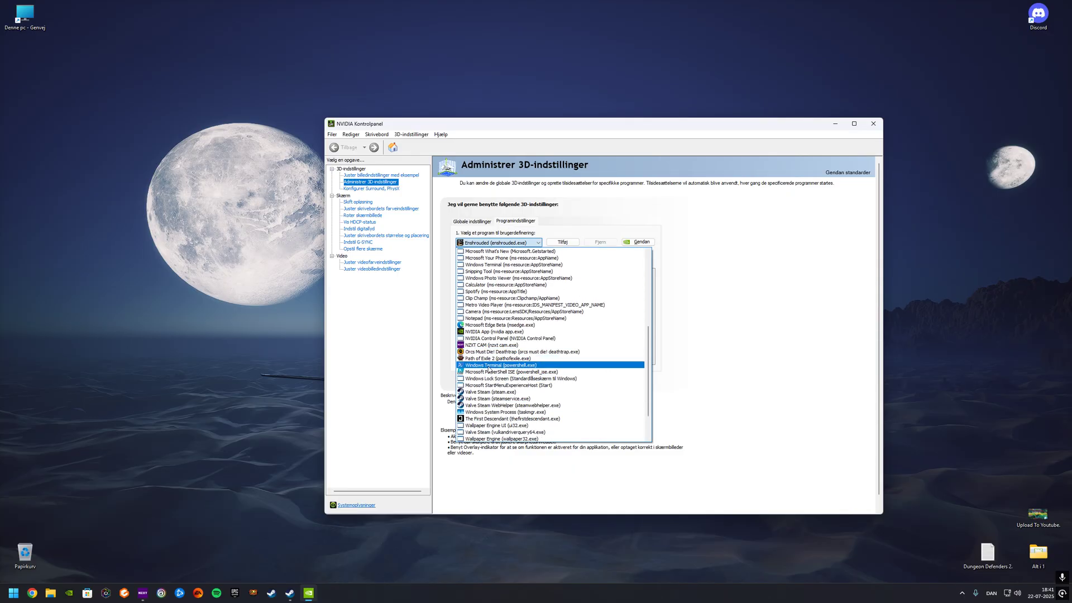
scroll(500, 367, up, 1)
scroll(499, 368, up, 5)
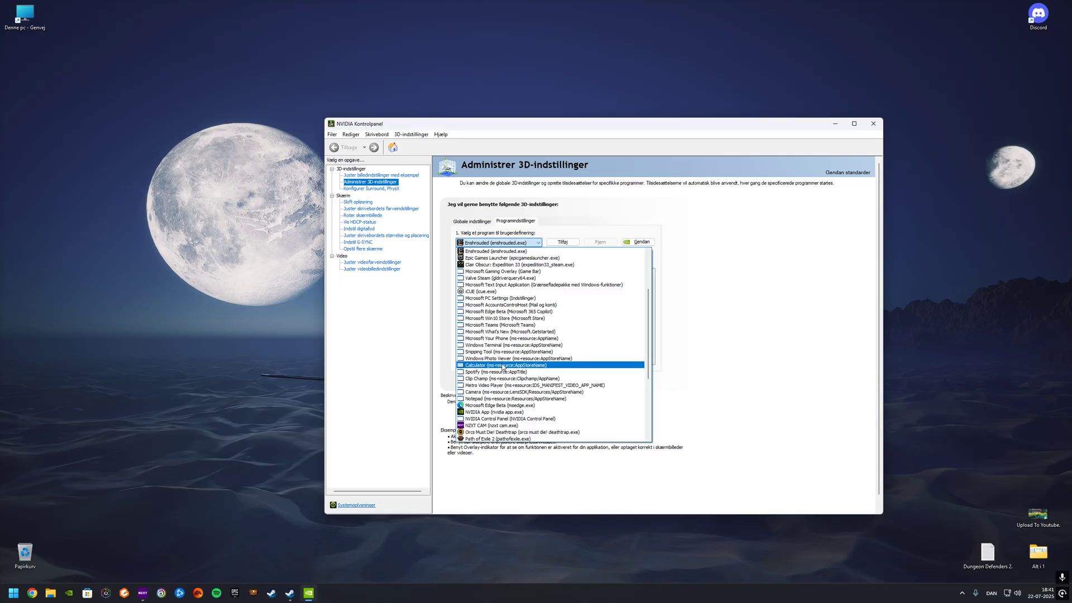
click(522, 245)
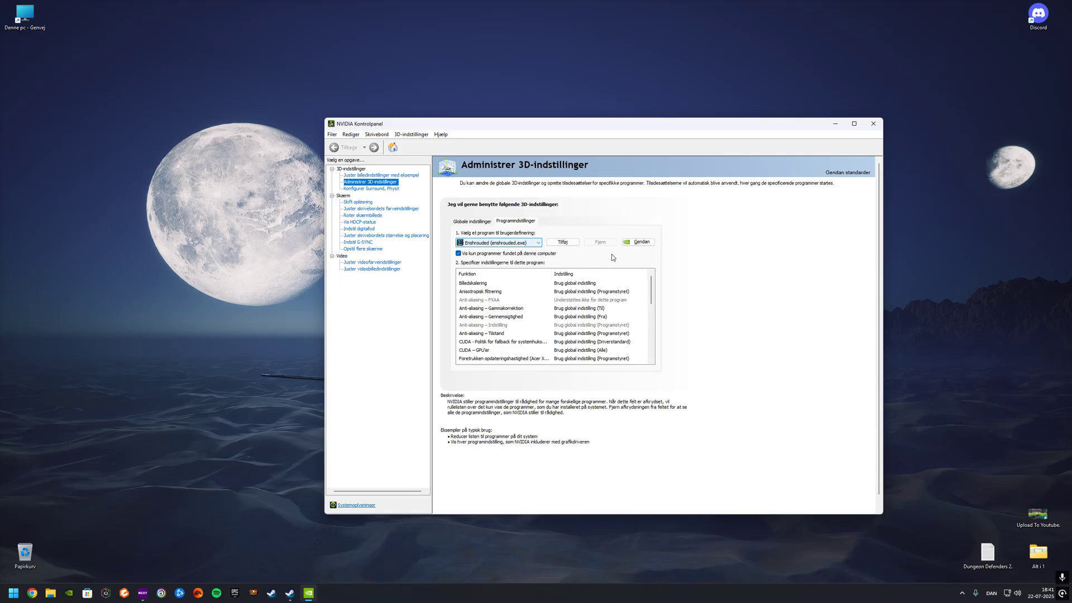
click(521, 244)
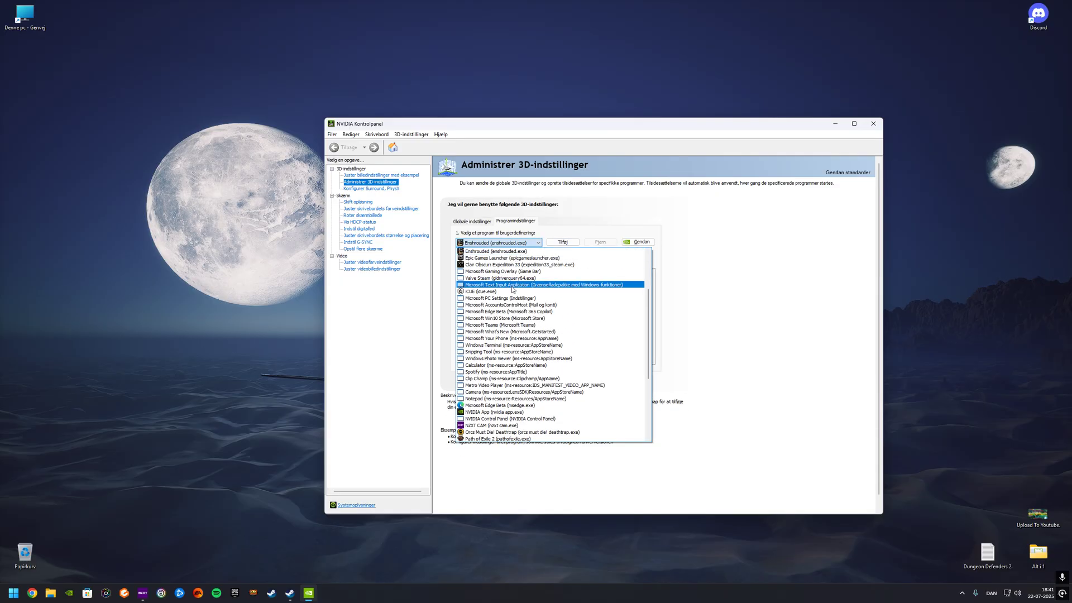
scroll(500, 314, up, 3)
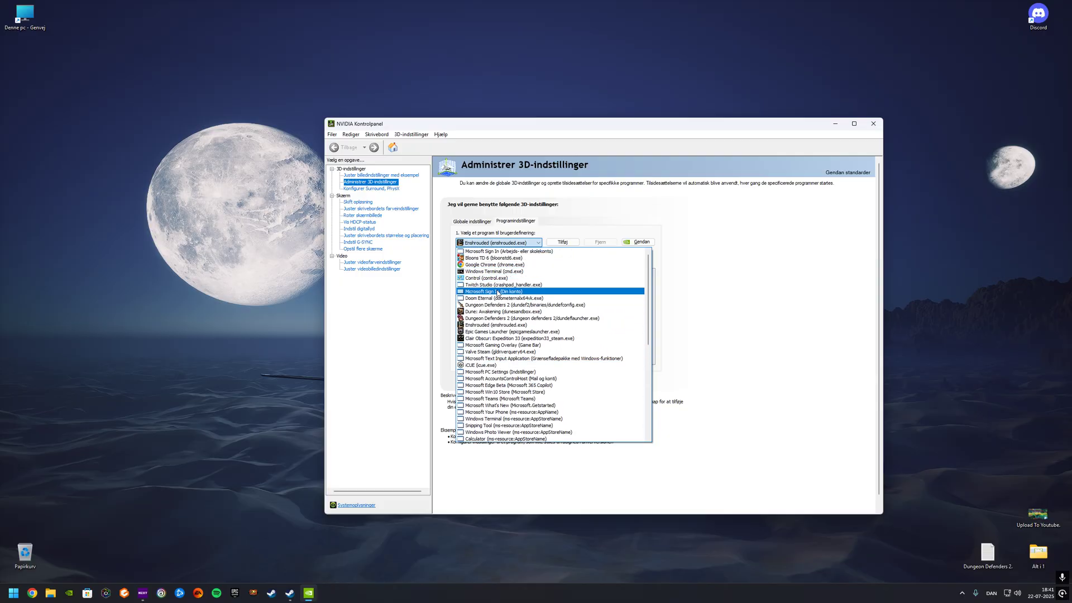
click(502, 250)
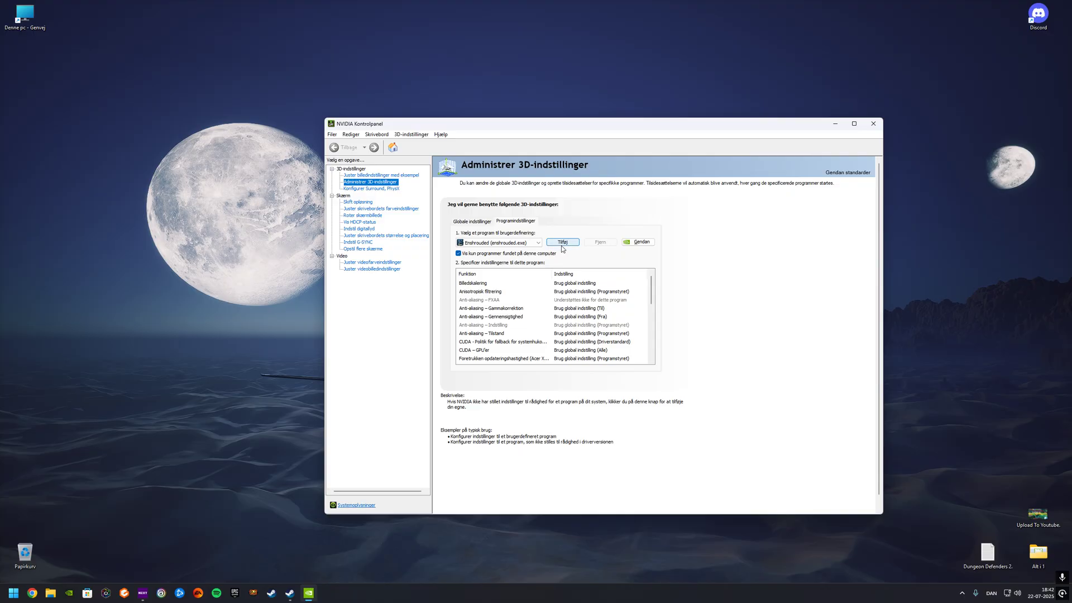
Start adding a program profile and pick Diablo IV Retail from the available programs
click(562, 245)
click(553, 242)
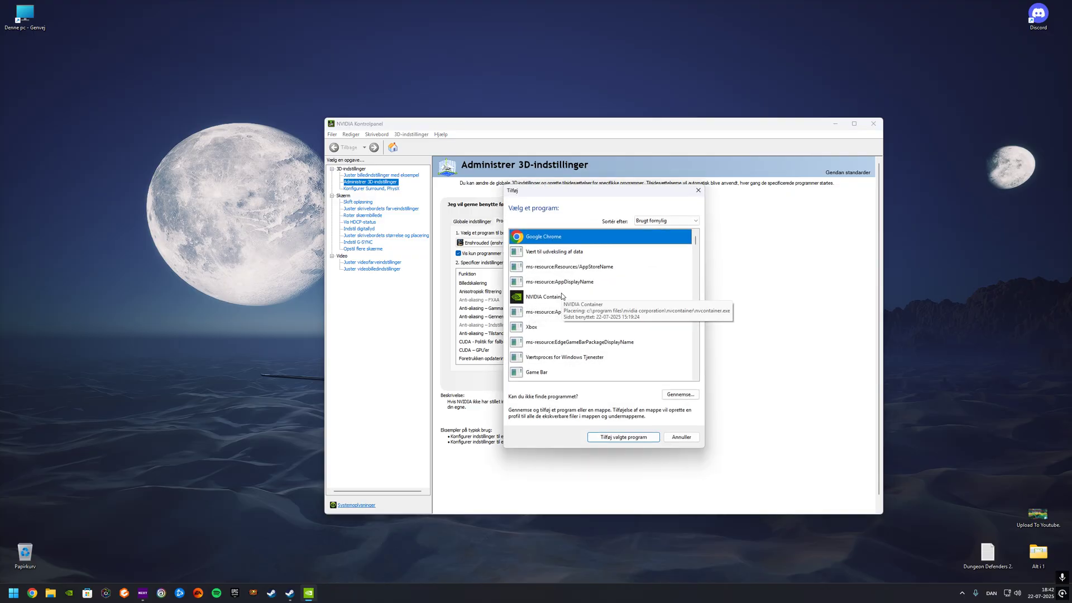
scroll(561, 295, down, 3)
click(548, 252)
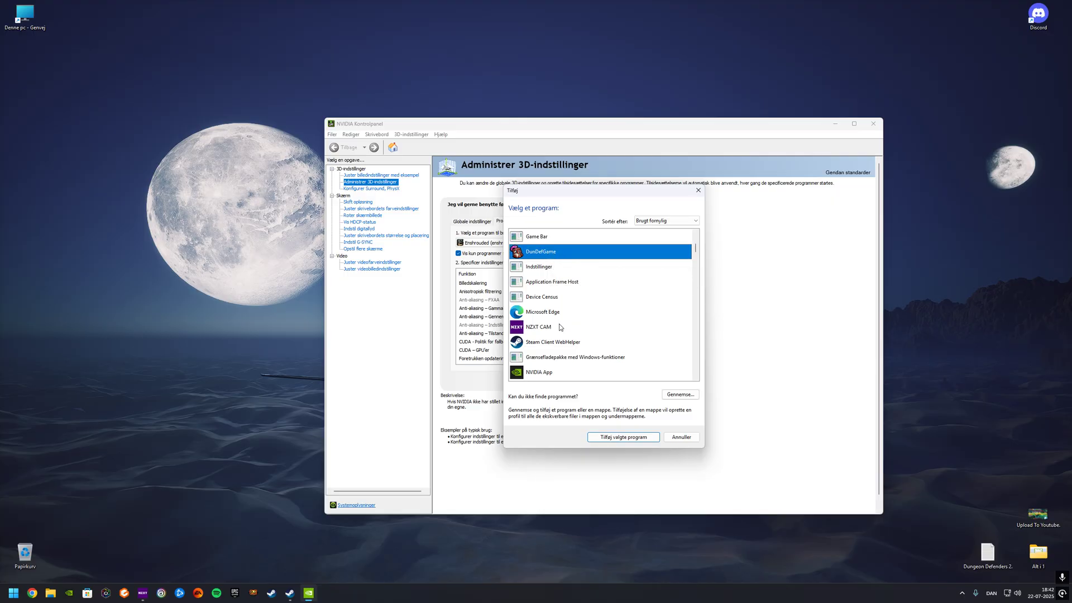
scroll(561, 321, down, 4)
scroll(559, 304, up, 1)
scroll(558, 302, down, 5)
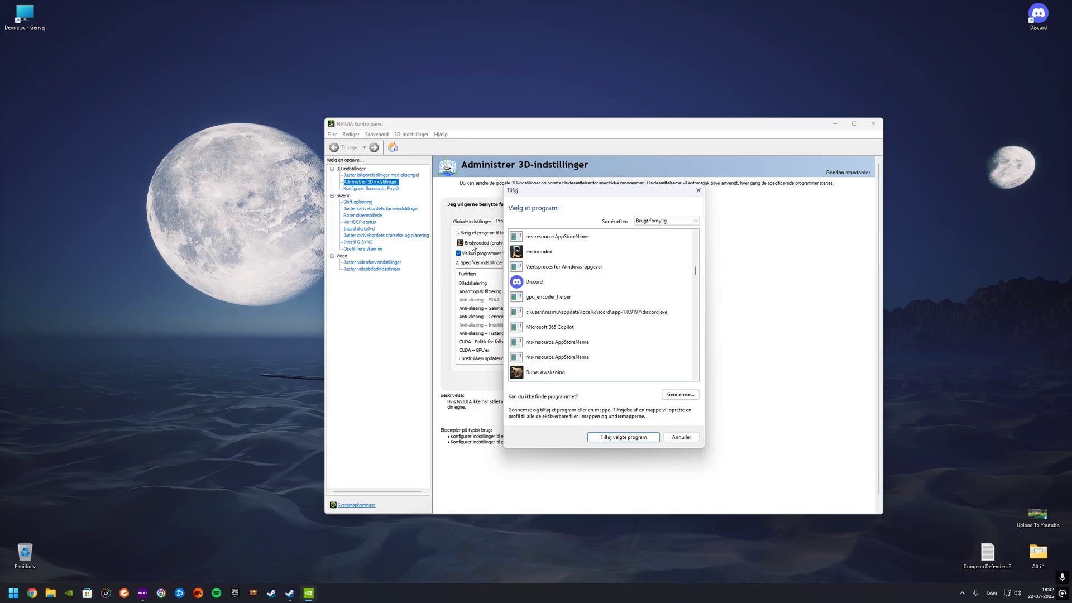
scroll(558, 279, down, 3)
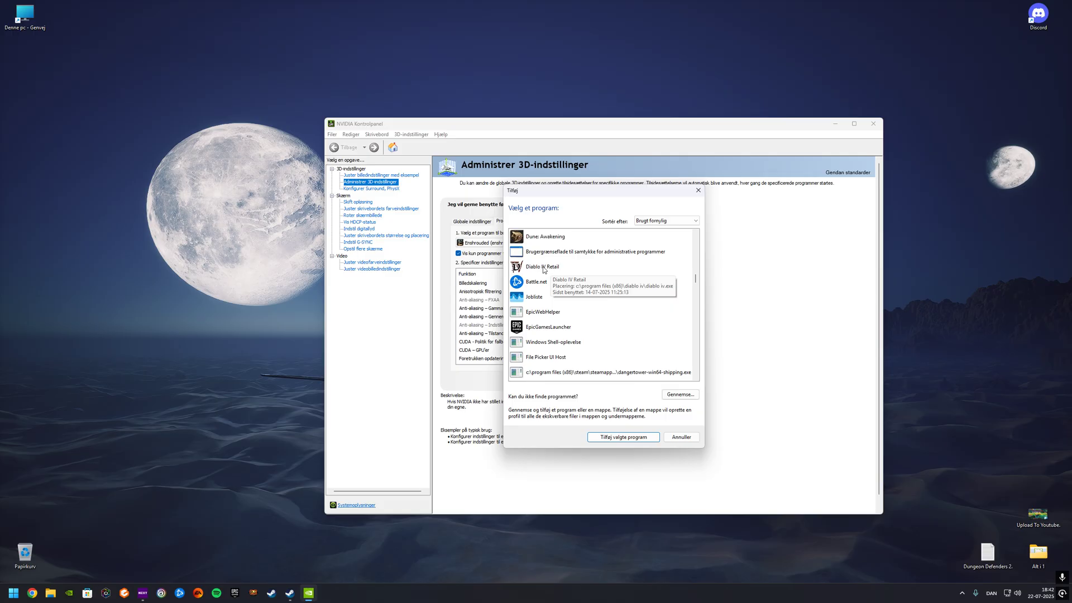
click(542, 267)
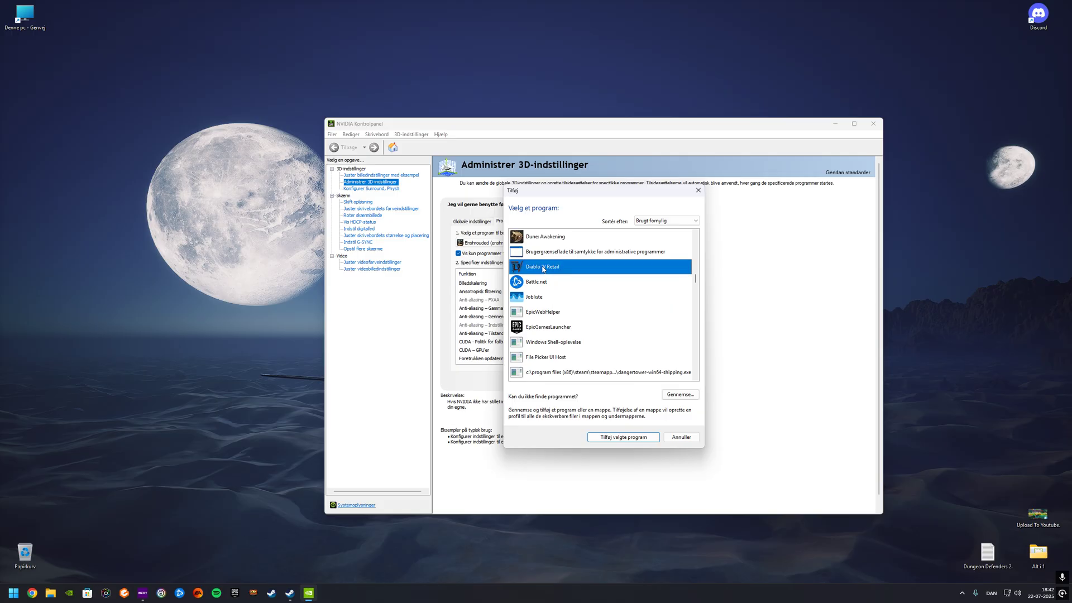
Add Diablo IV Retail as a program profile and keep Diablo 4 selected for customising
click(619, 440)
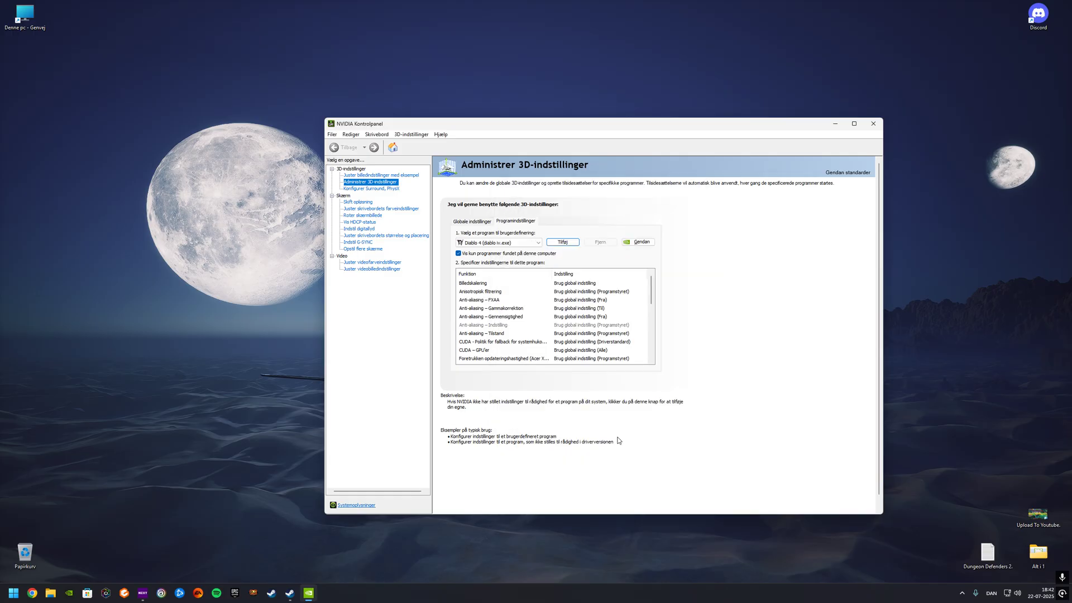
click(502, 242)
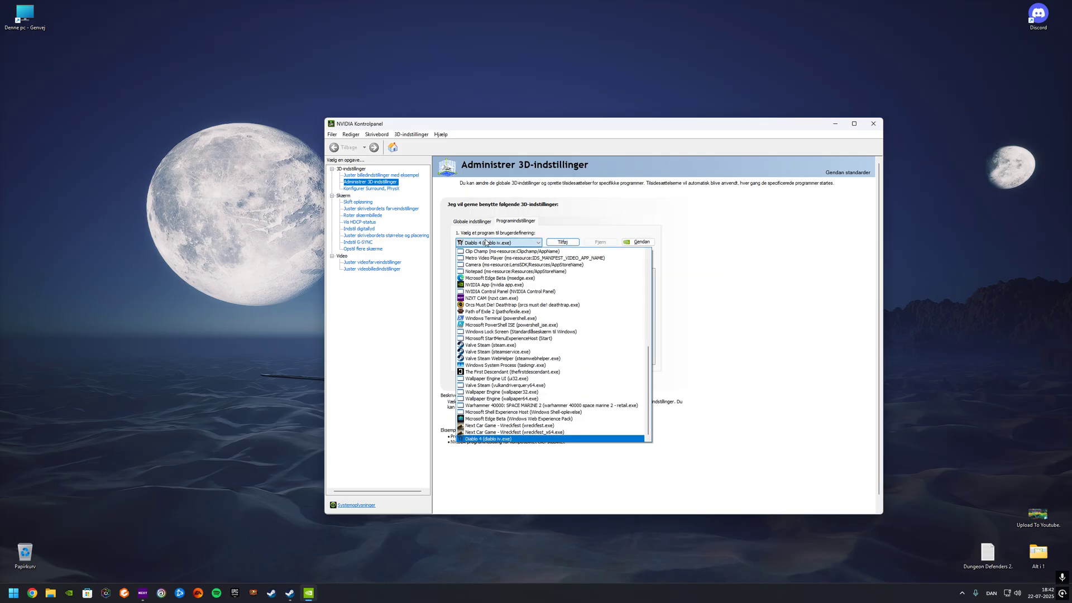
click(491, 439)
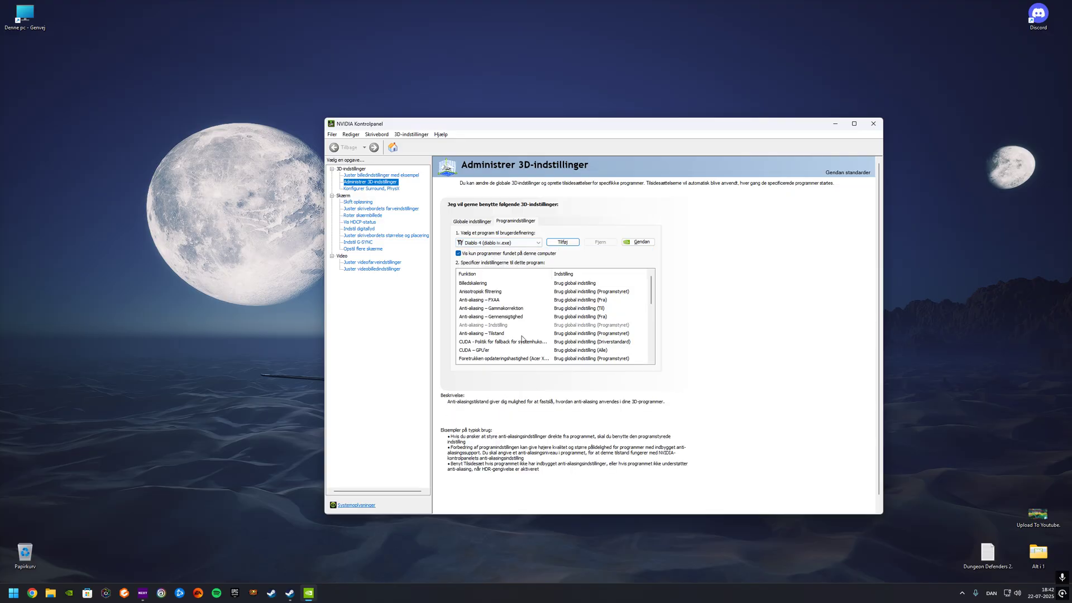
scroll(533, 329, down, 5)
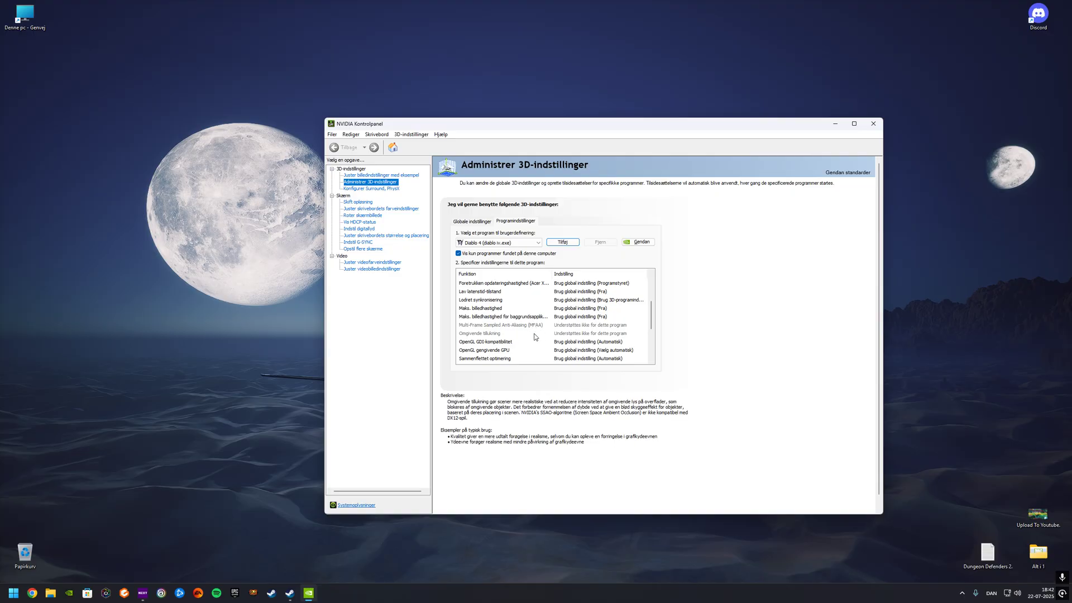
scroll(532, 333, down, 2)
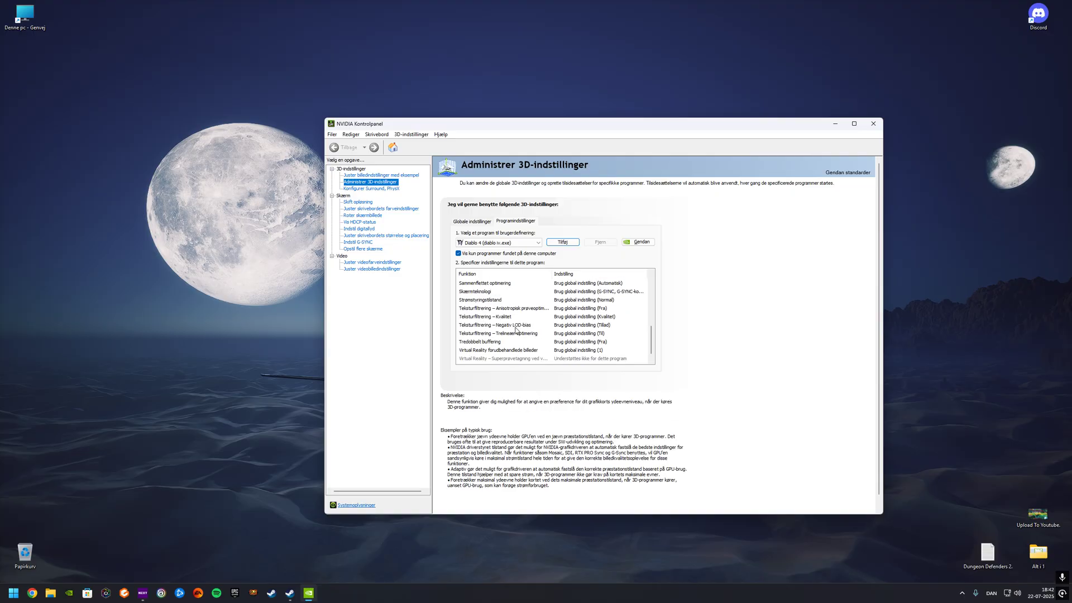
scroll(515, 330, down, 1)
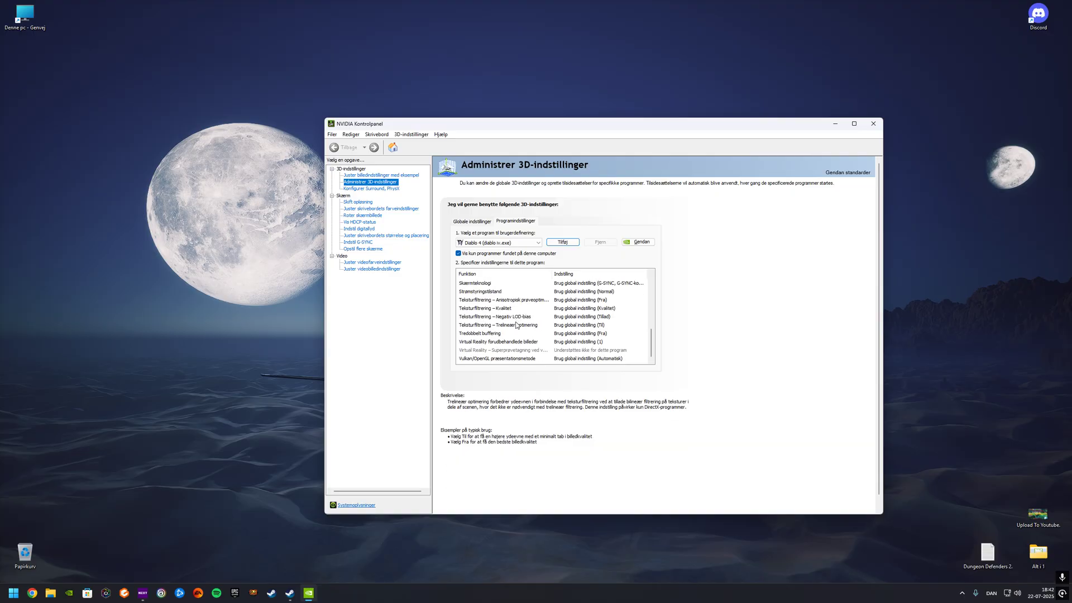
scroll(501, 316, up, 1)
scroll(500, 316, up, 1)
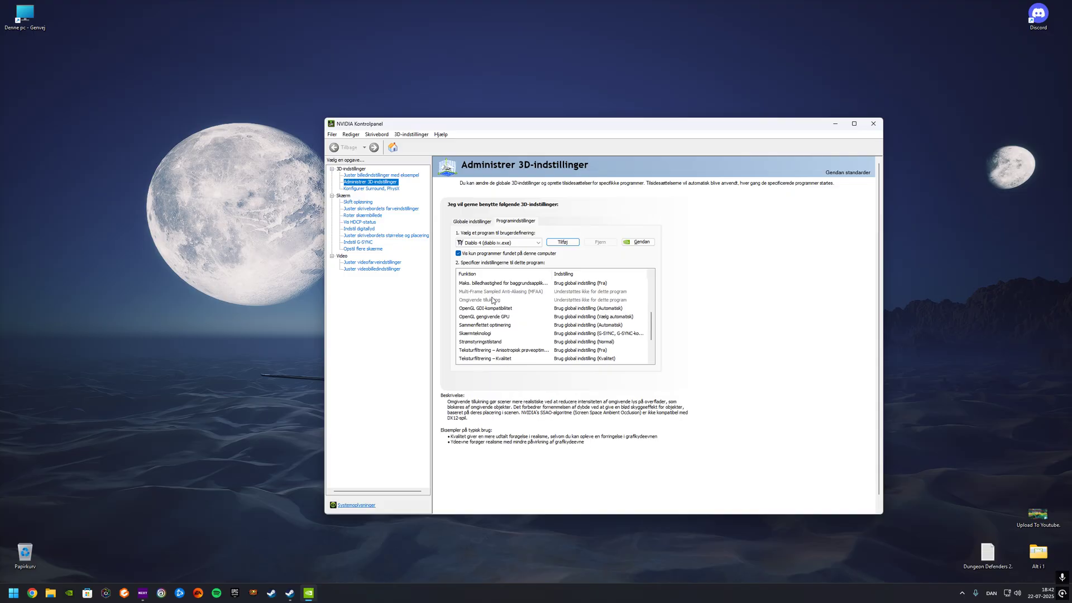
scroll(494, 311, up, 1)
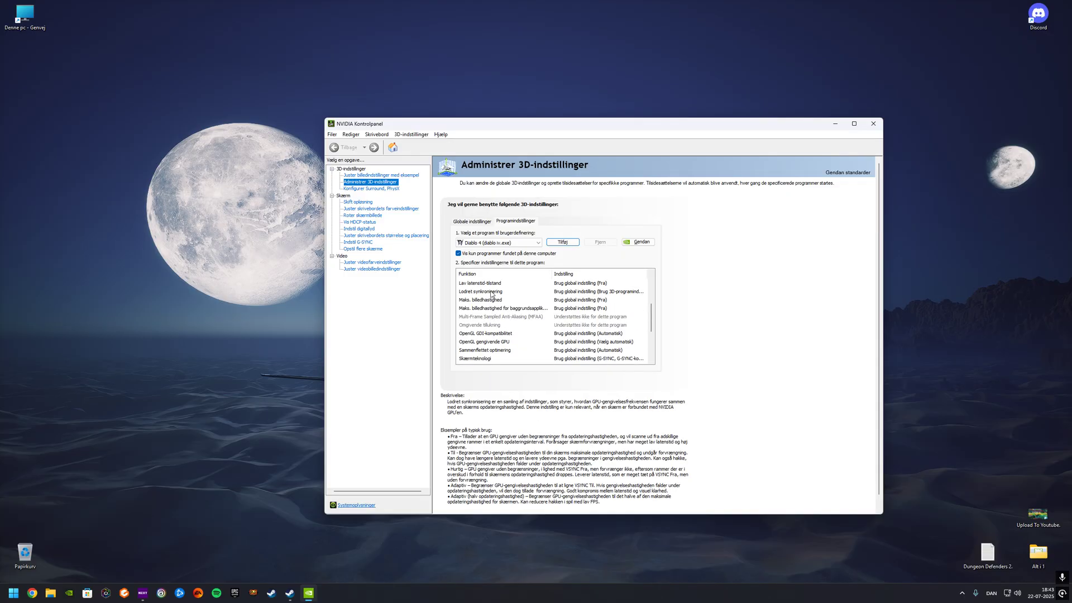
Set Diablo 4's Lodret synkronisering (vertical sync) to Fra
click(495, 292)
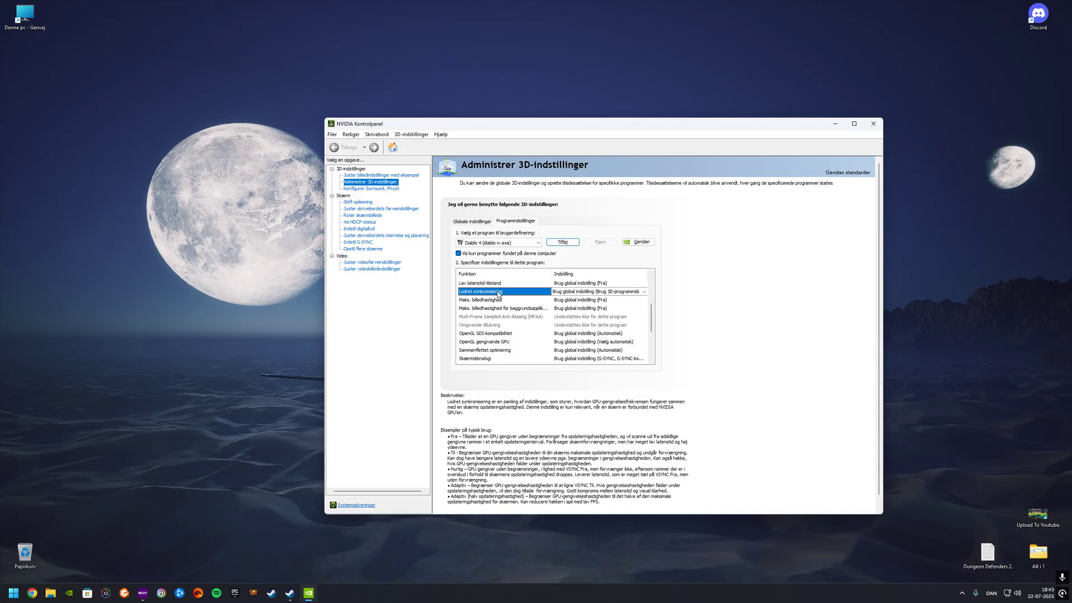
click(579, 296)
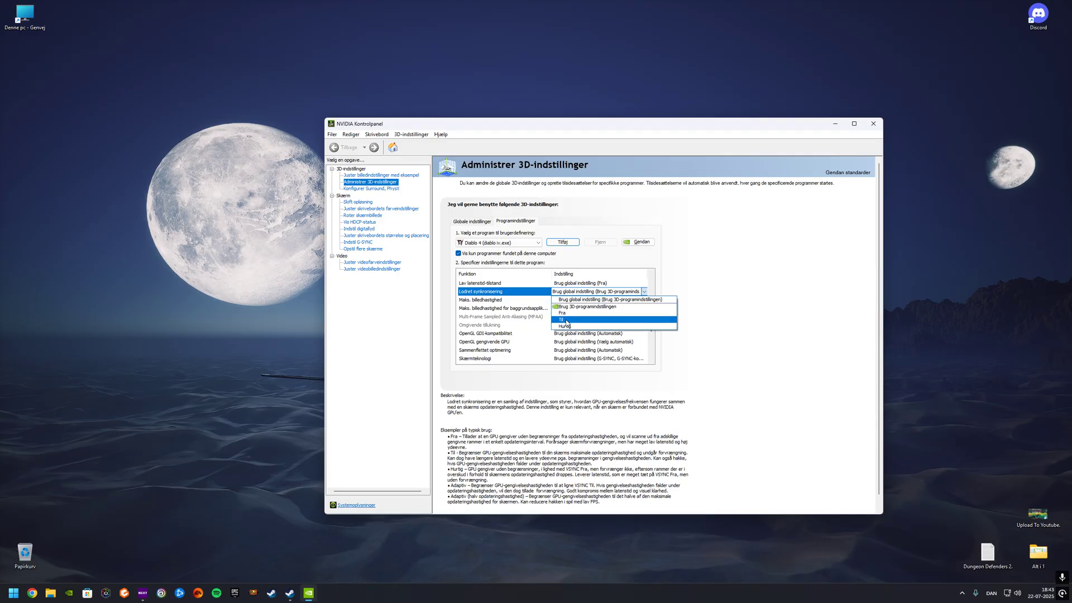
click(564, 307)
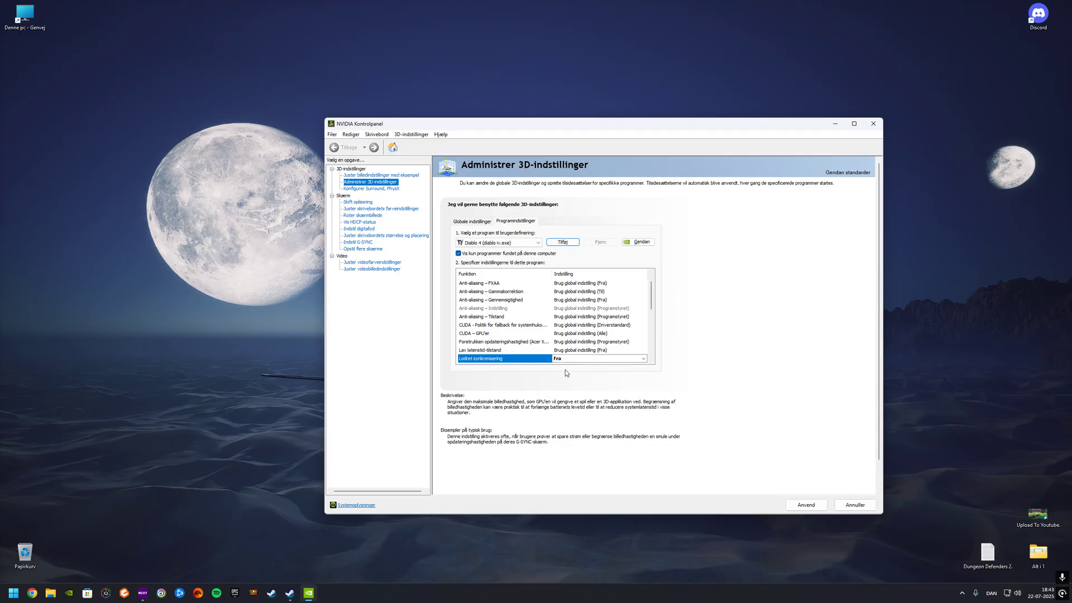
scroll(514, 337, down, 2)
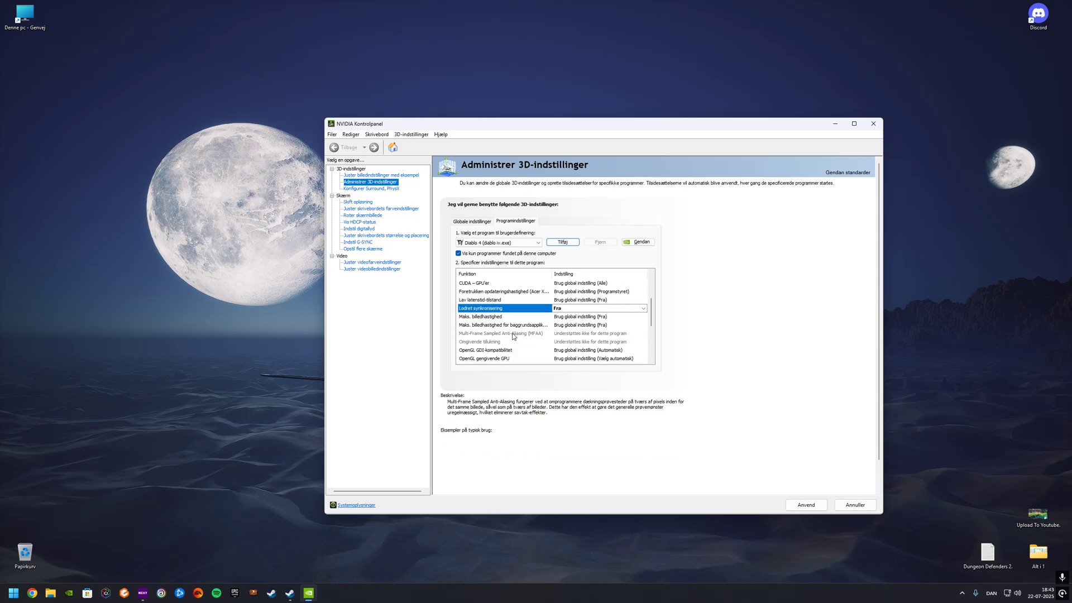
click(497, 317)
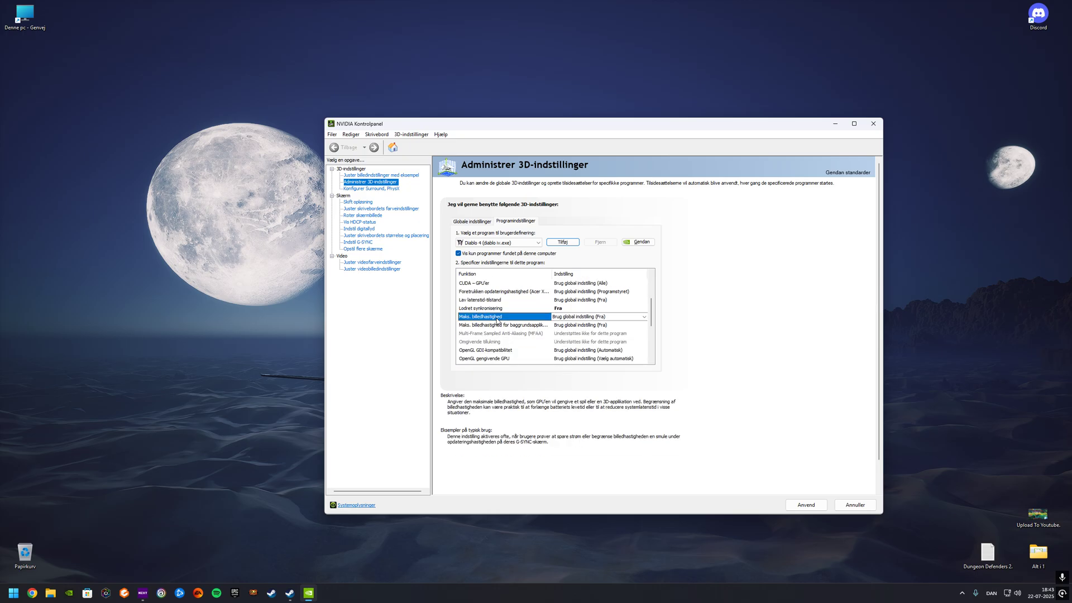
Turn on Maks. billedhastighed for Diablo 4 with a 90 FPS limit
click(565, 318)
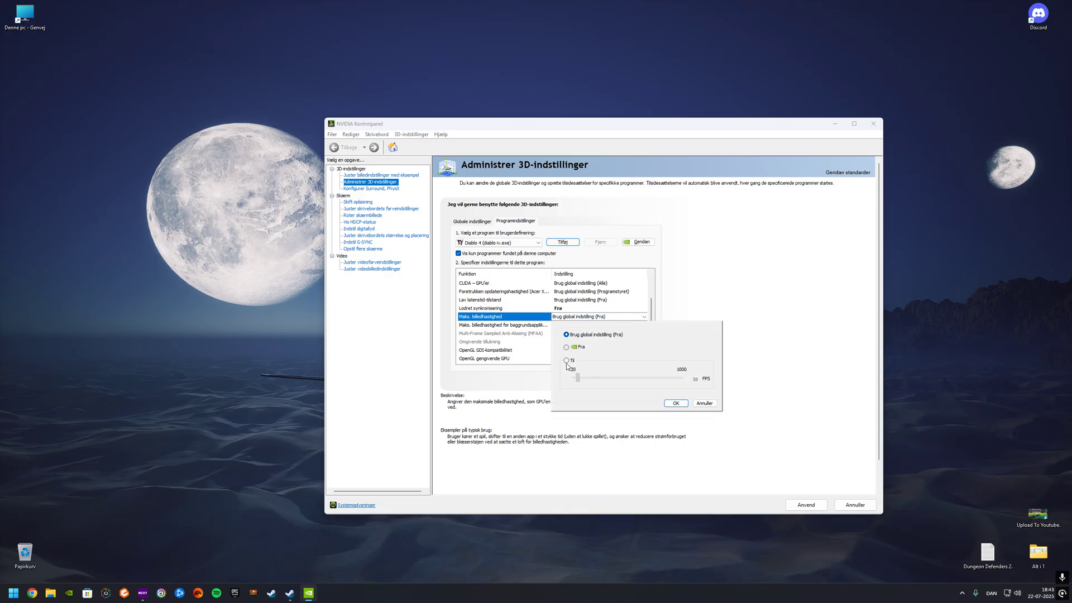
click(566, 360)
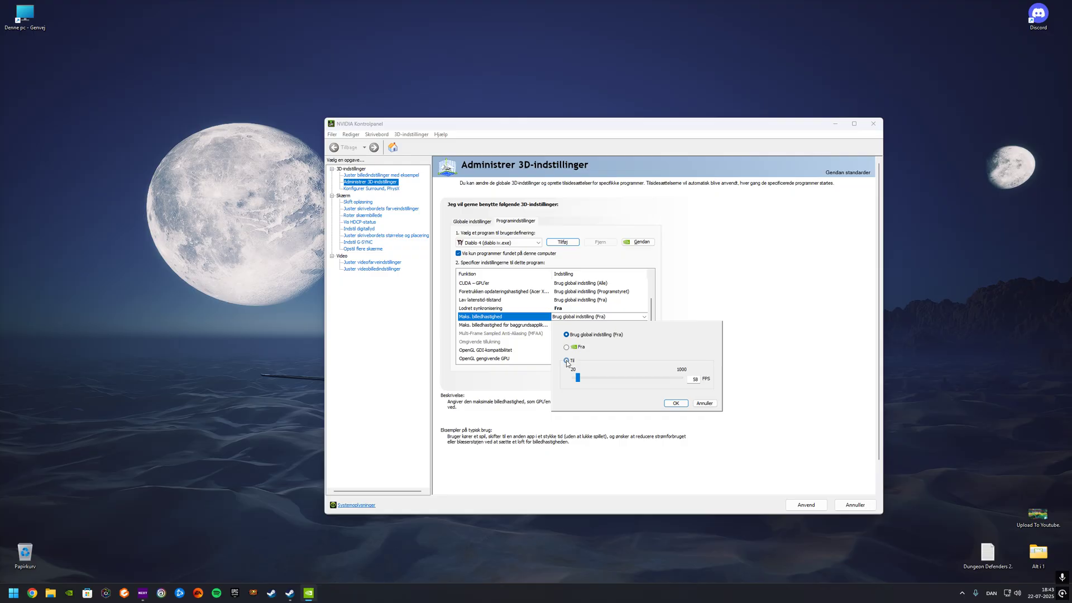
double_click(690, 380)
text(90 FPS)
click(675, 404)
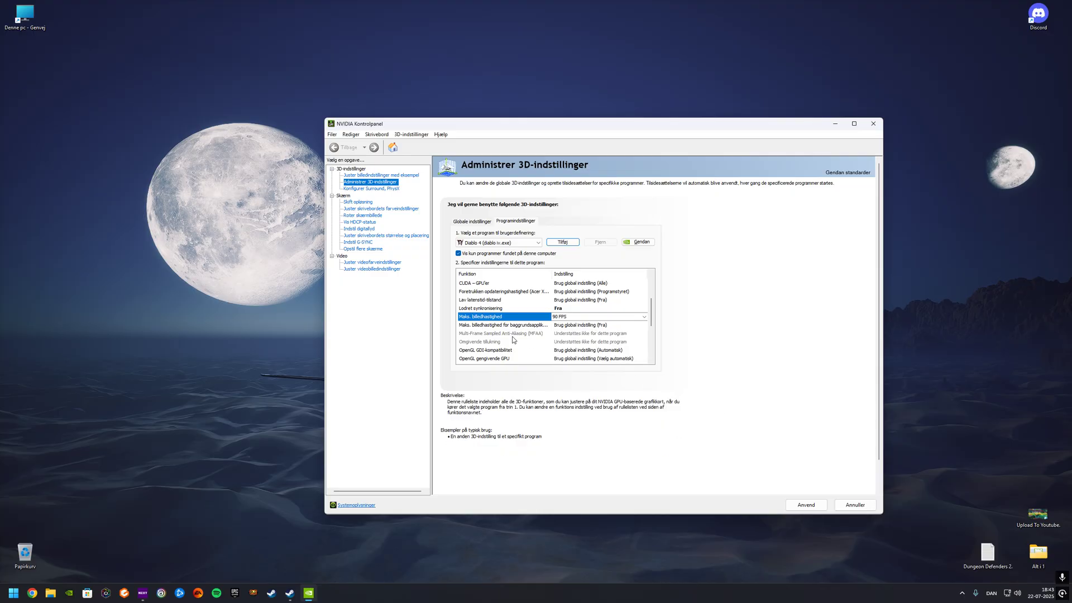
Cap Diablo 4's background-application frame rate at 45 FPS and apply the profile
click(561, 326)
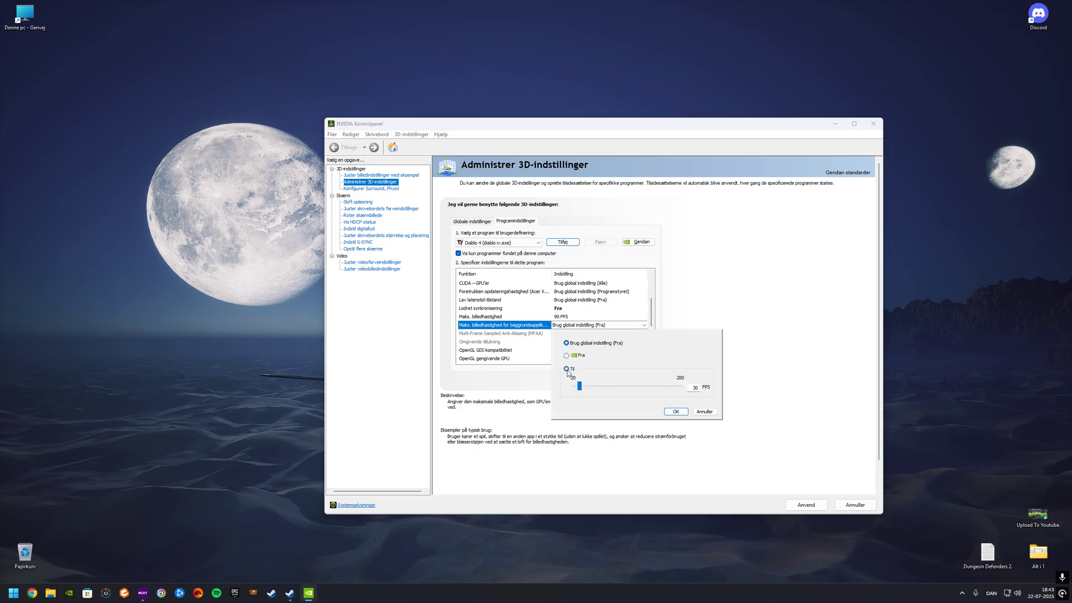
click(566, 369)
double_click(694, 387)
text(45)
click(675, 412)
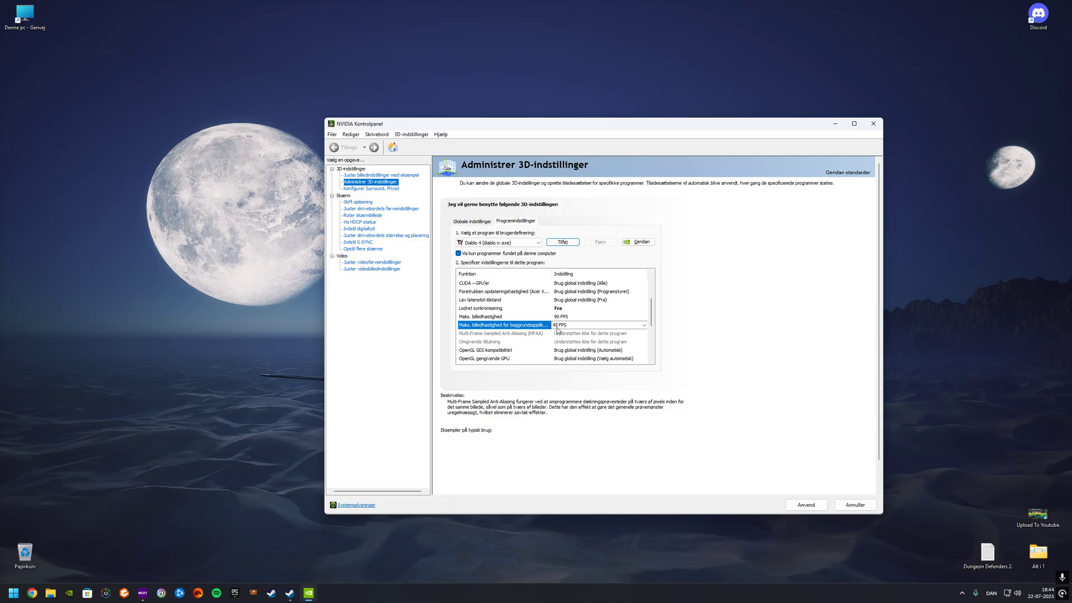
click(805, 508)
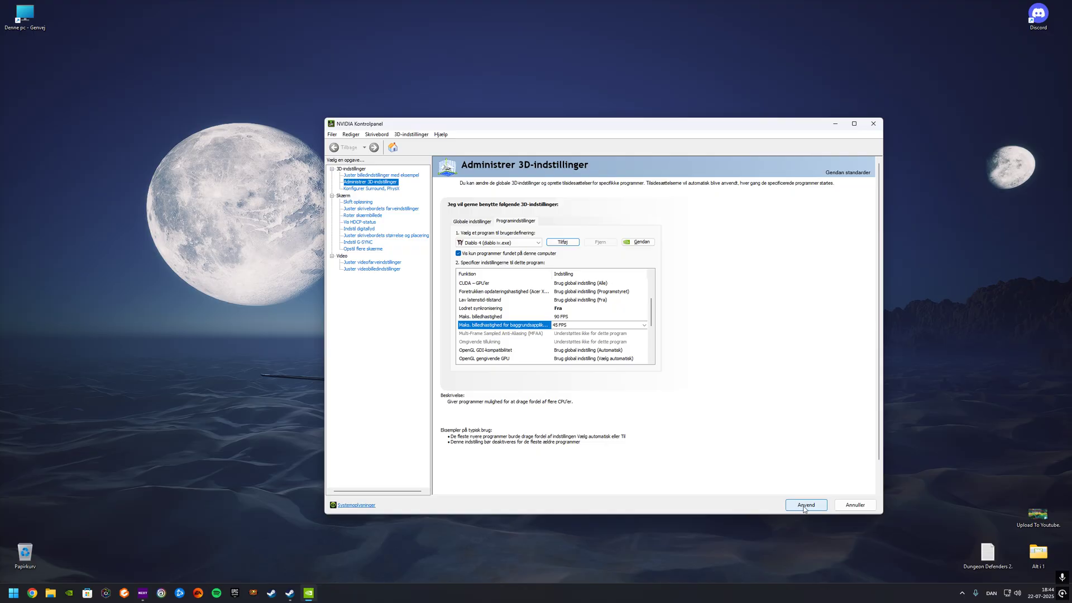
click(802, 506)
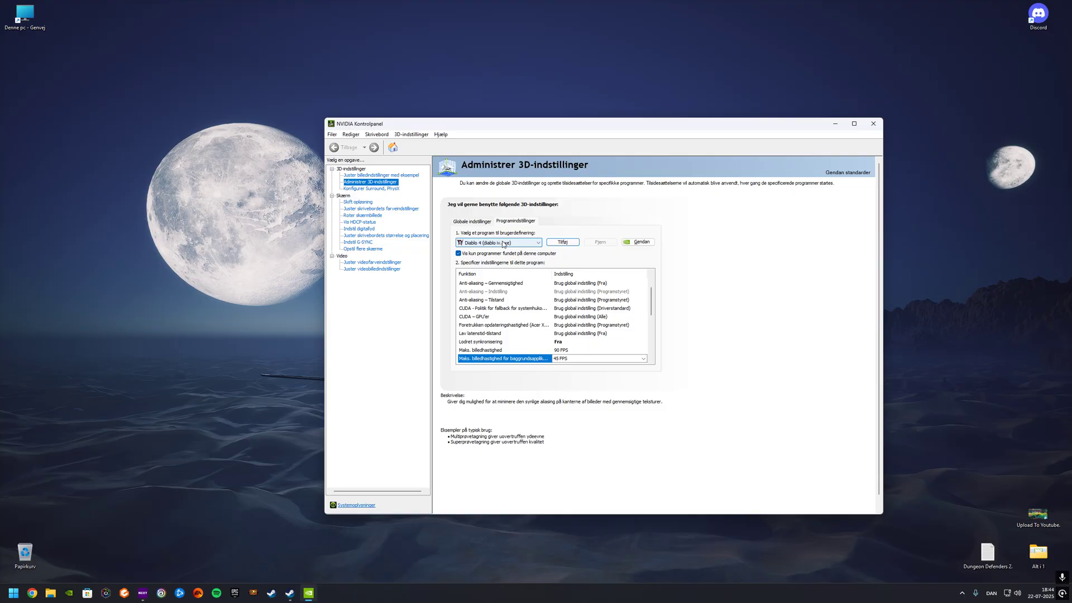
click(503, 244)
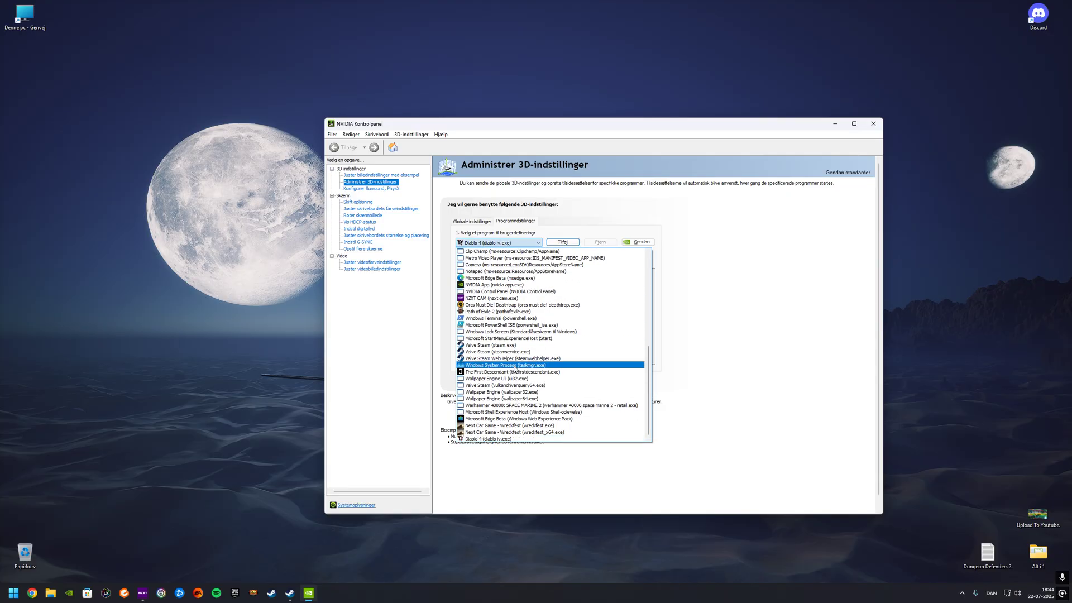
scroll(516, 367, up, 10)
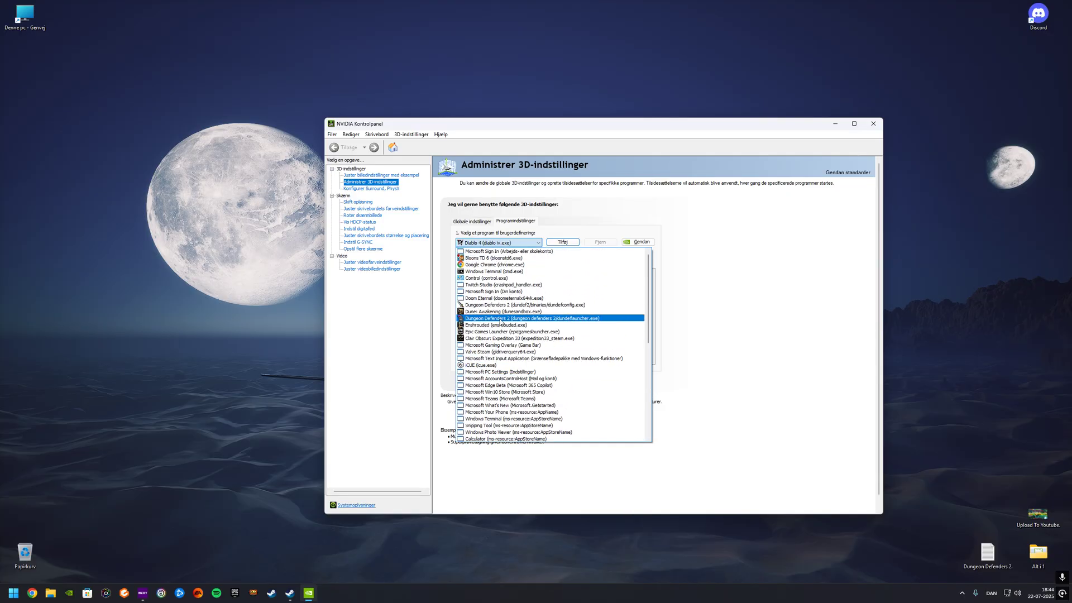
scroll(510, 368, down, 10)
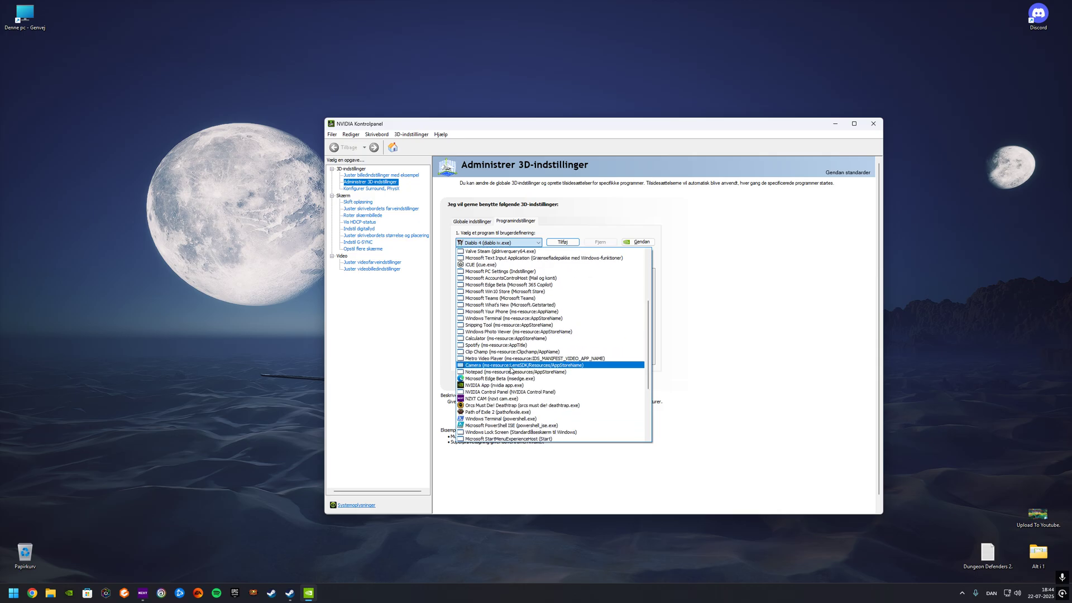
scroll(519, 363, up, 5)
scroll(518, 361, up, 4)
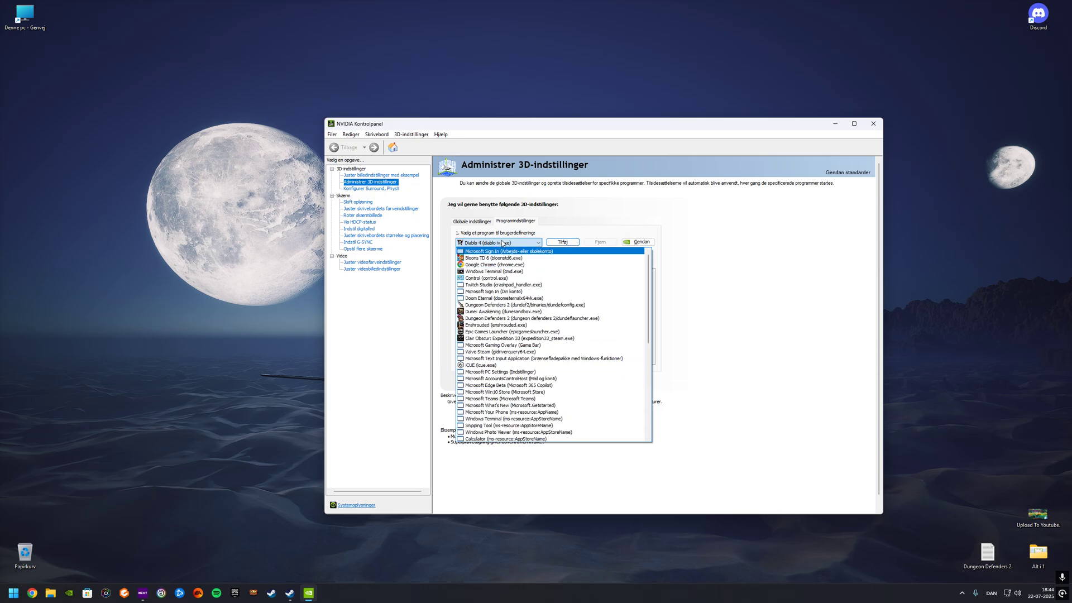
click(501, 244)
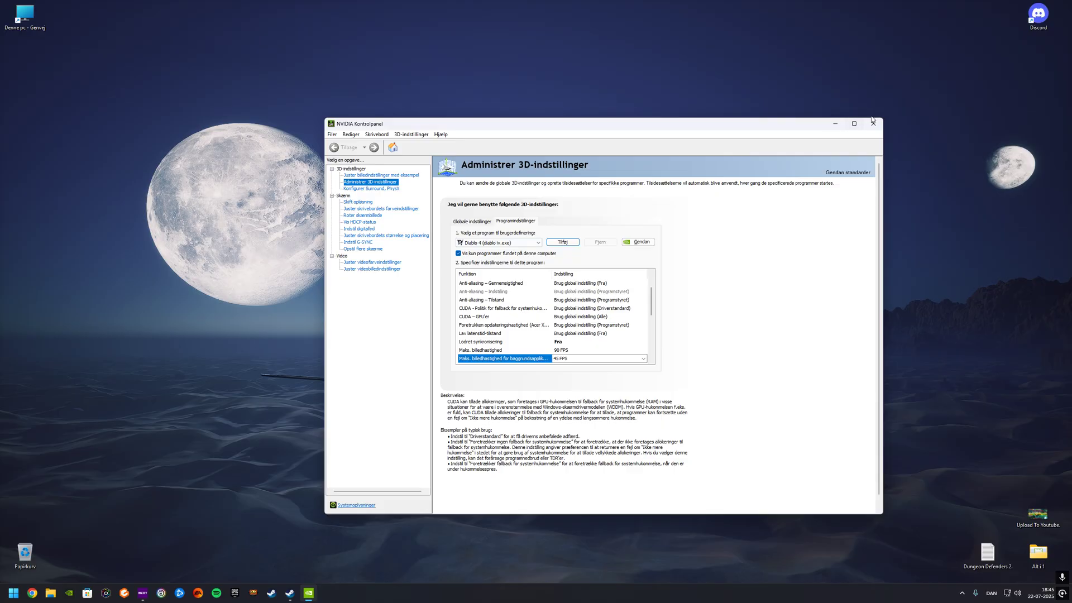
Close and reopen NVIDIA Control Panel from the tray, then open the Programindstillinger program list
click(874, 124)
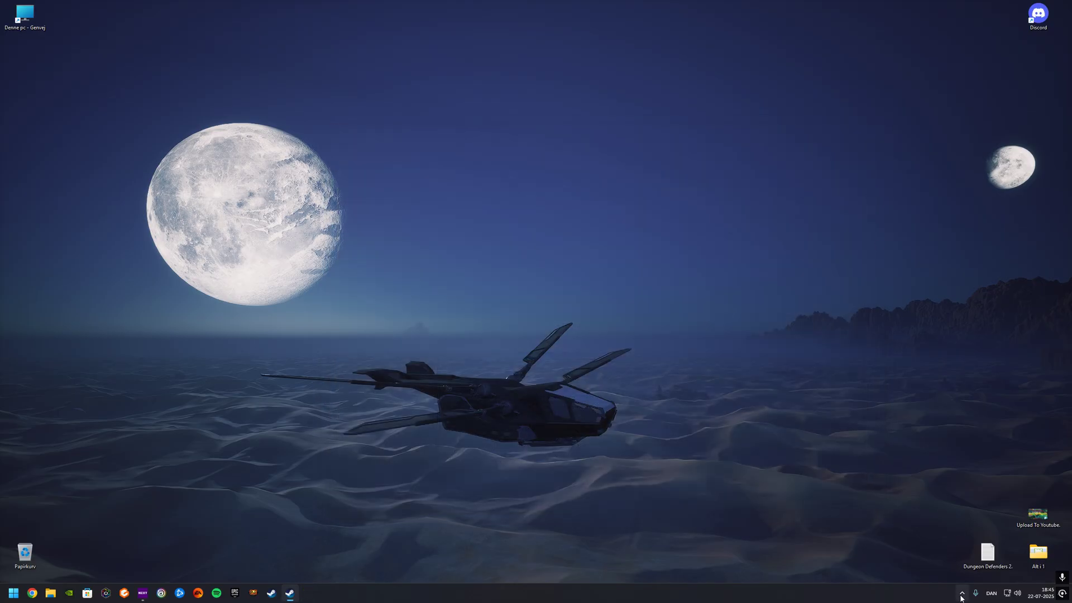
click(961, 594)
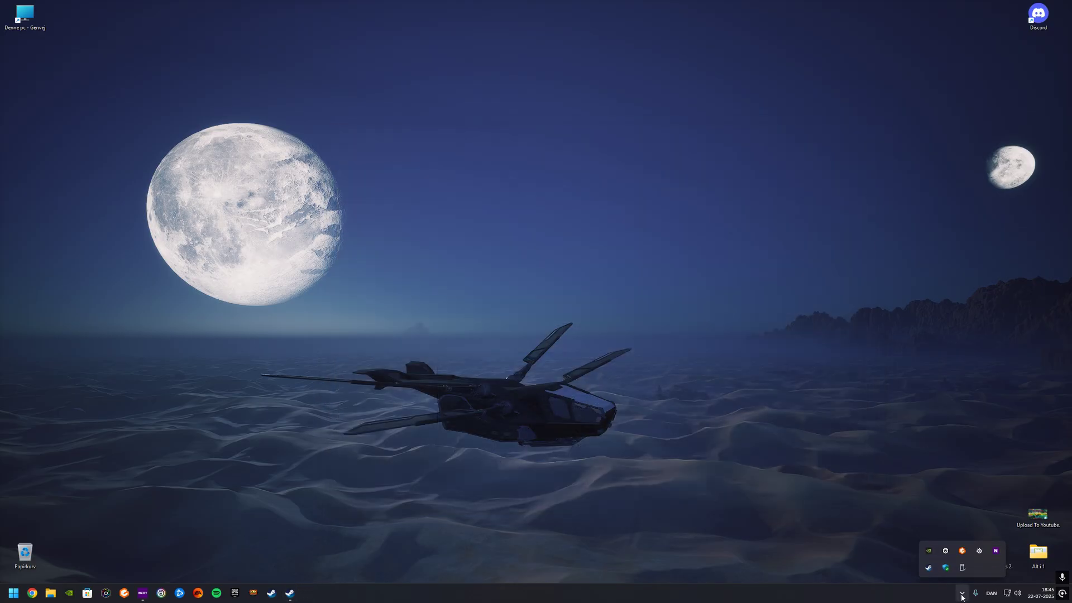
right_click(928, 551)
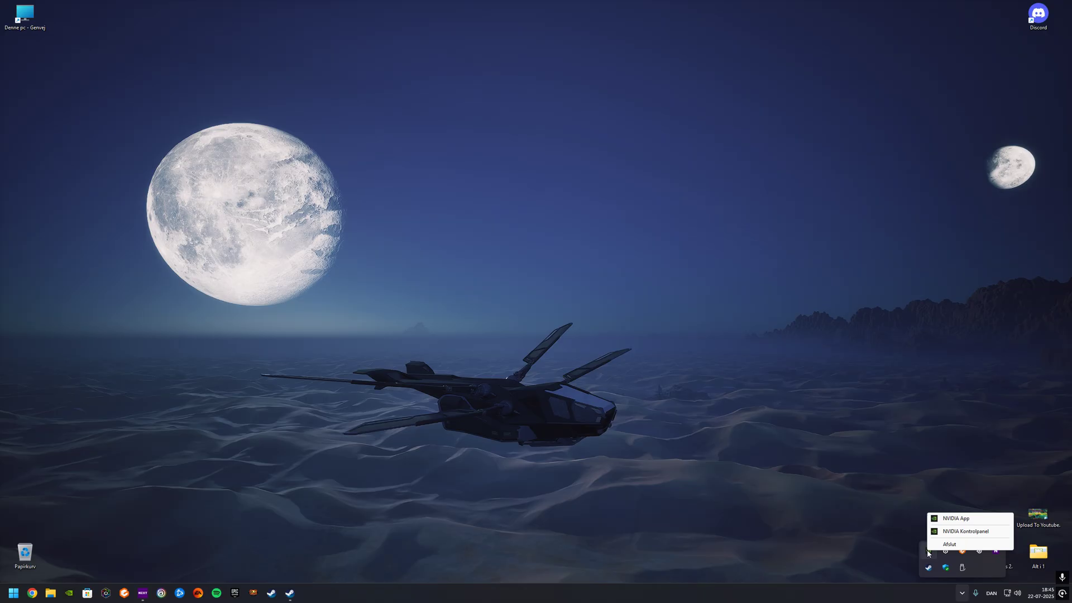
click(953, 532)
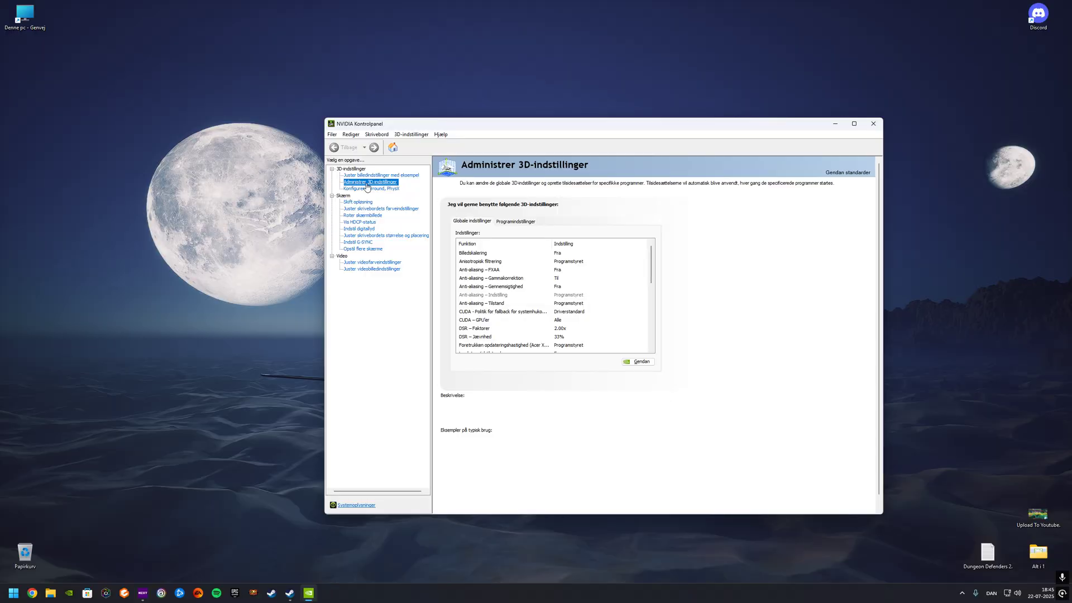
click(515, 223)
click(496, 244)
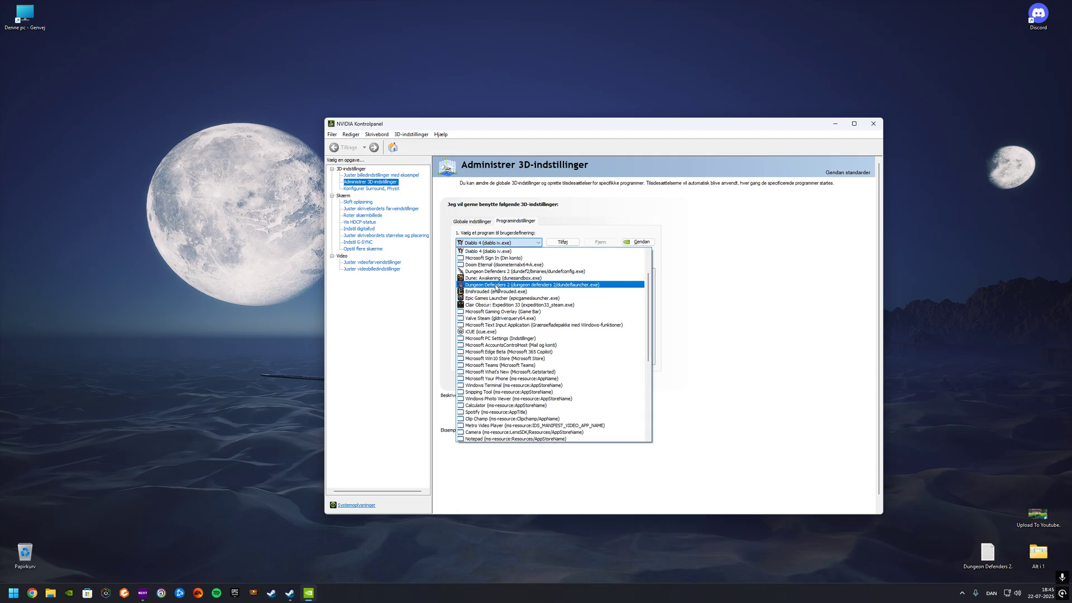
Select Dungeon Defenders 2 and set its vertical sync to Off
click(495, 286)
scroll(547, 300, down, 3)
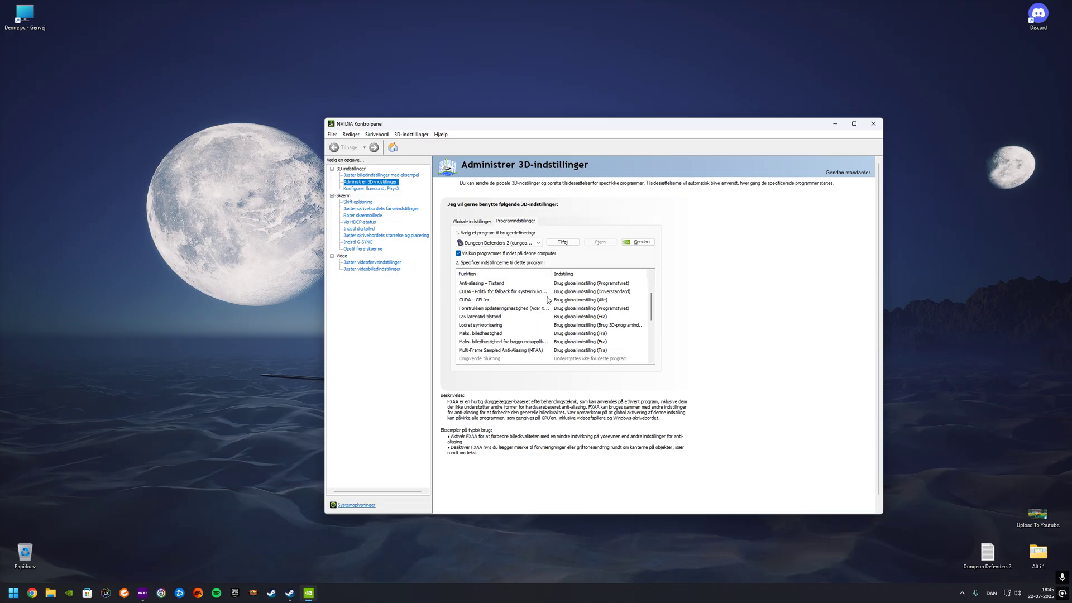
scroll(547, 300, down, 4)
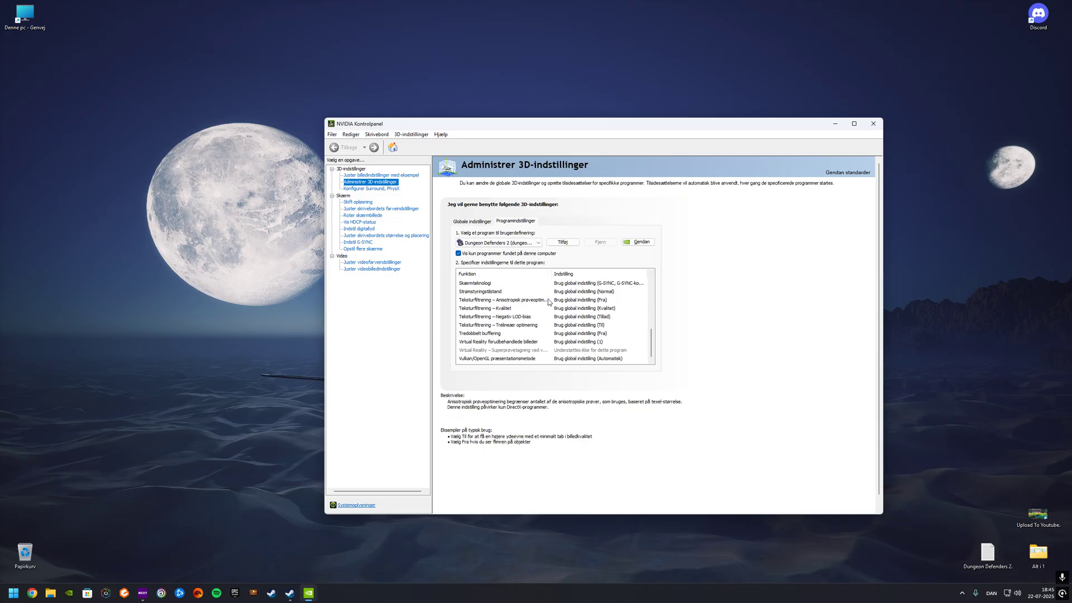
scroll(547, 307, up, 4)
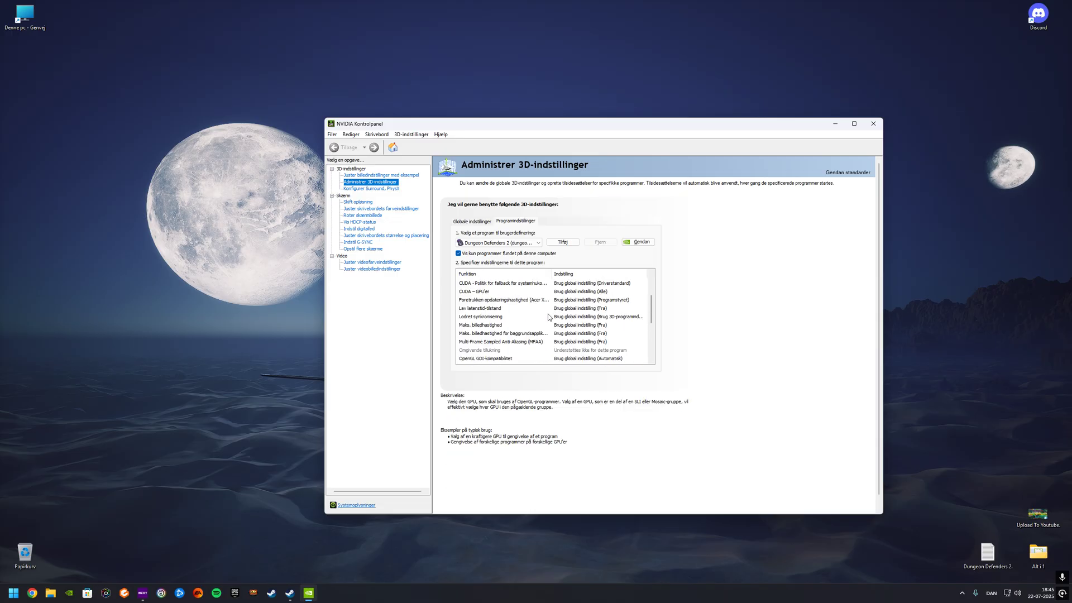
scroll(548, 315, down, 4)
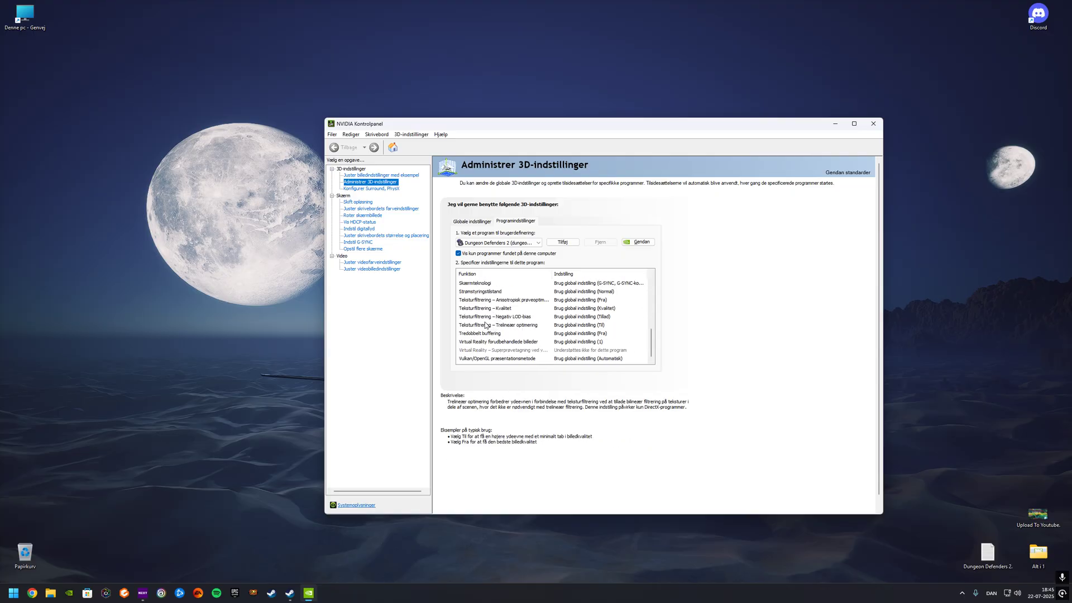
scroll(486, 329, up, 2)
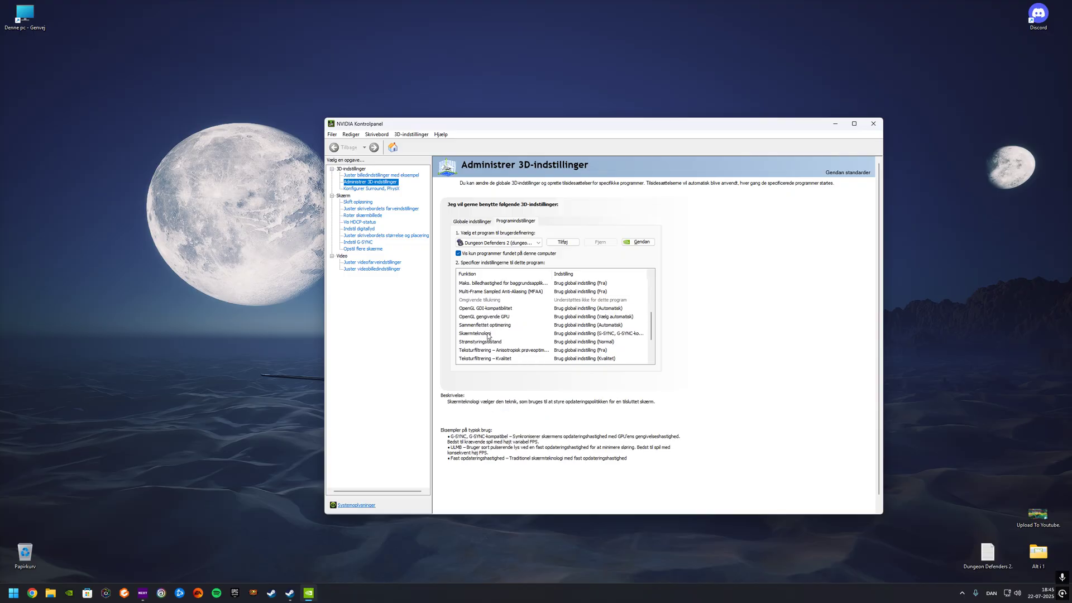
scroll(485, 315, up, 1)
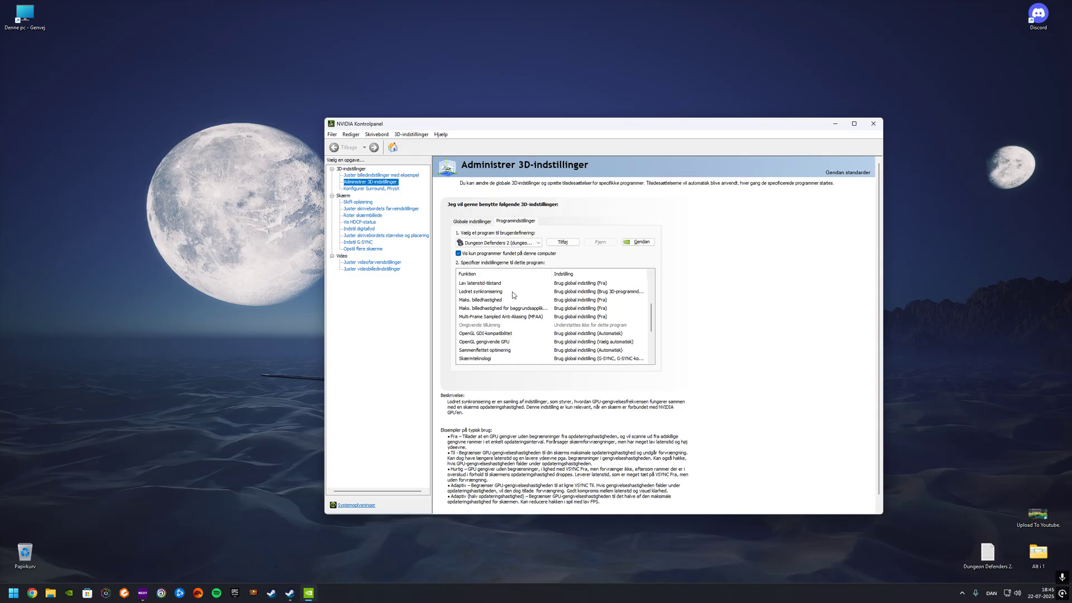
click(513, 294)
click(574, 291)
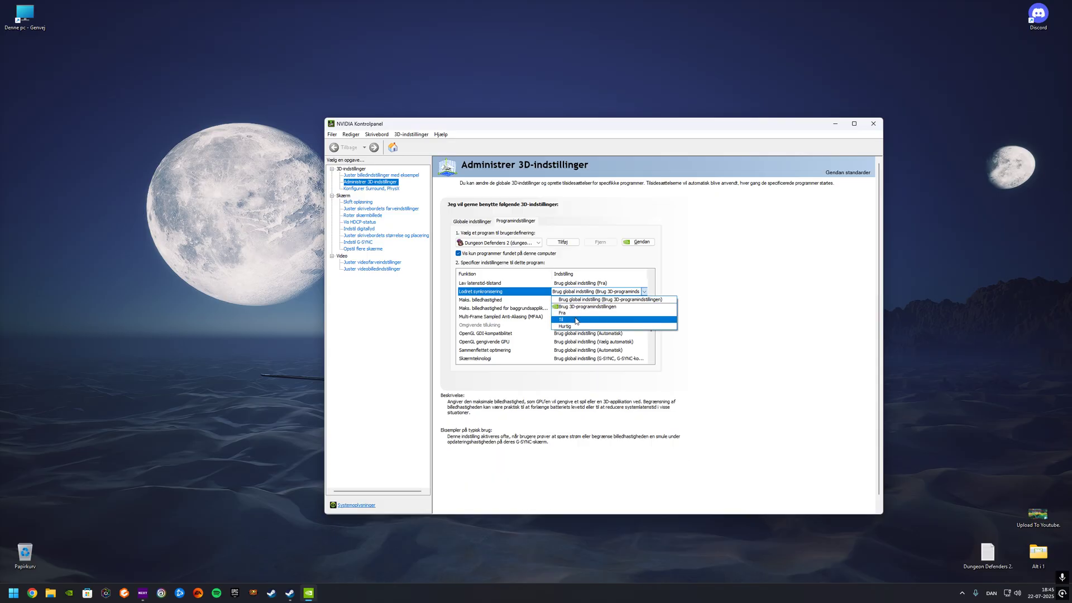
click(573, 313)
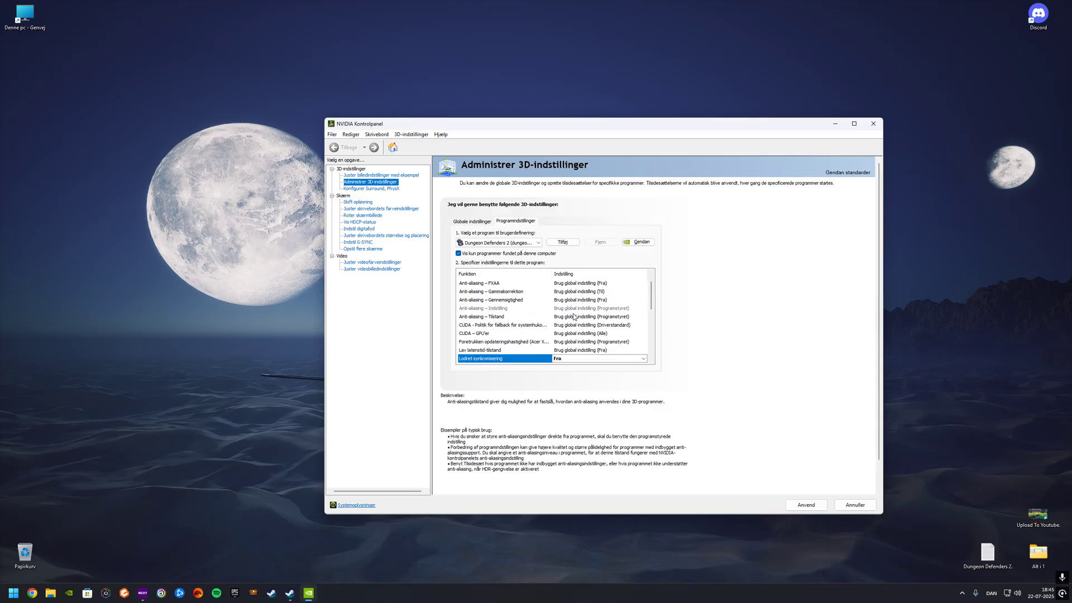
Turn on Dungeon Defenders 2's maximum frame rate at 90 FPS
scroll(574, 317, down, 1)
click(565, 342)
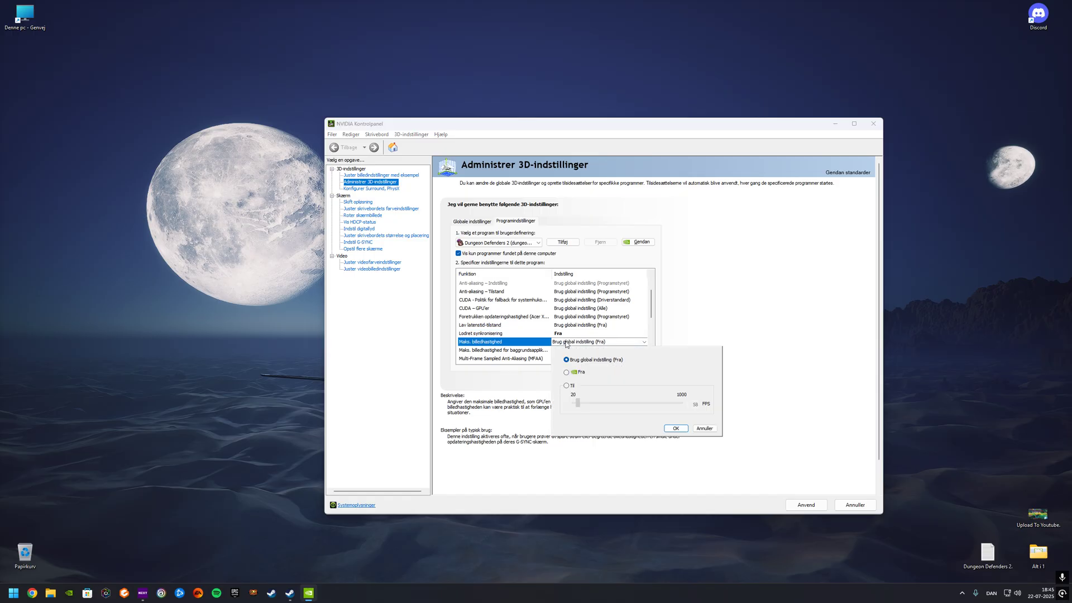
click(566, 385)
double_click(692, 405)
text(90)
click(675, 429)
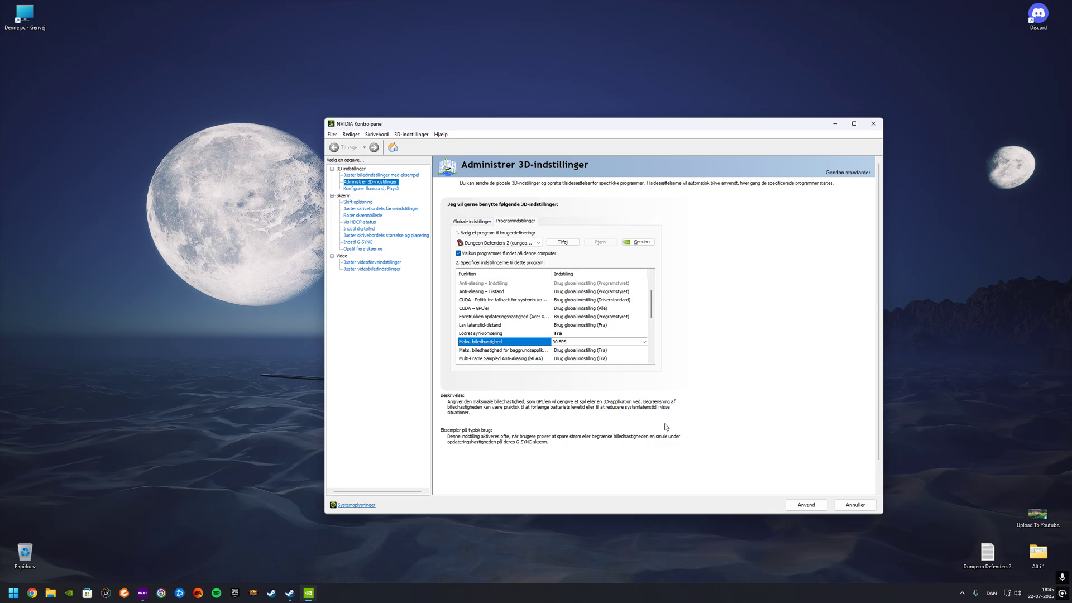
Turn on Dungeon Defenders 2's background maximum frame rate at 45 FPS
click(561, 350)
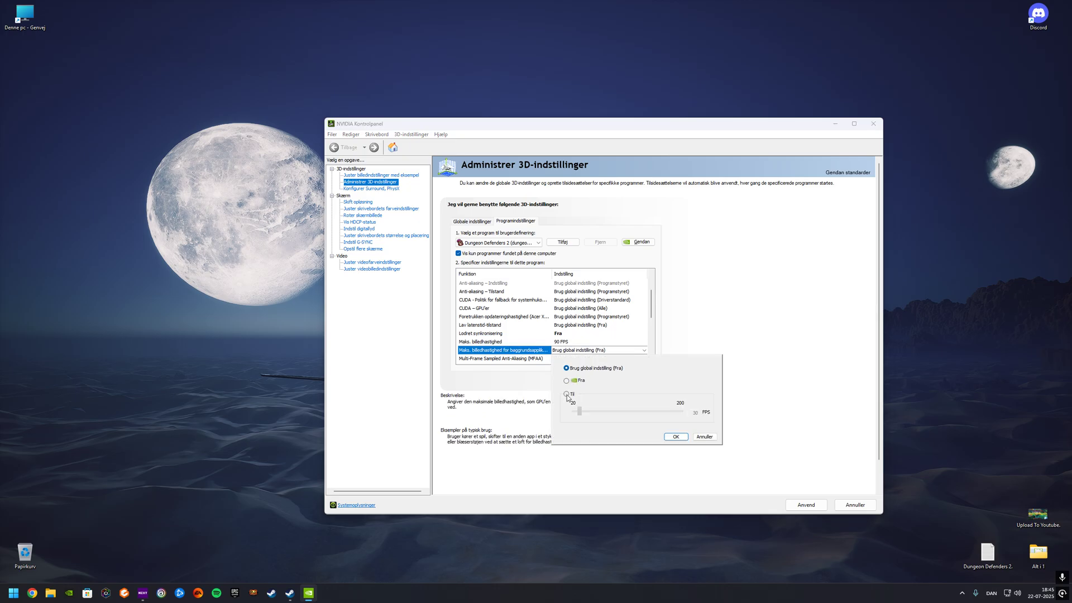
click(566, 393)
double_click(694, 412)
text(45)
click(676, 437)
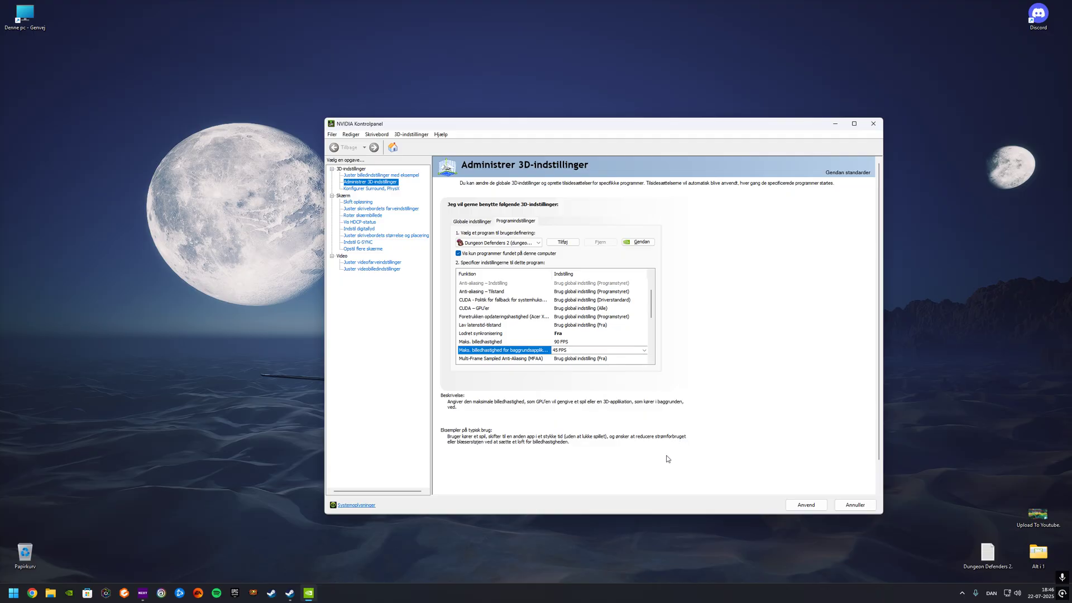
Apply the Dungeon Defenders 2 profile, check the frame rate rows, and close the panel
click(800, 507)
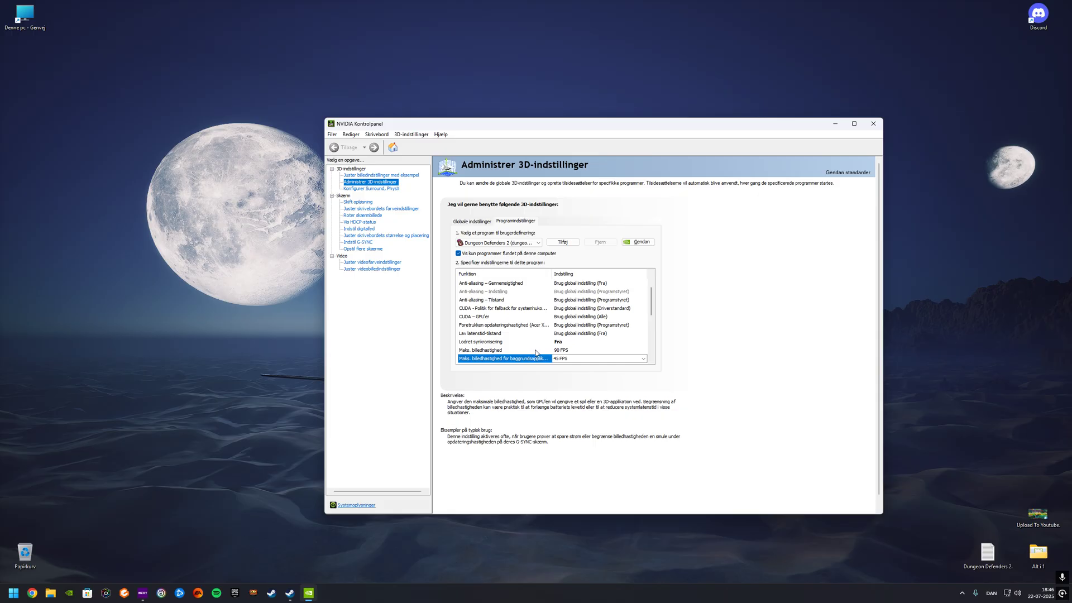
click(530, 350)
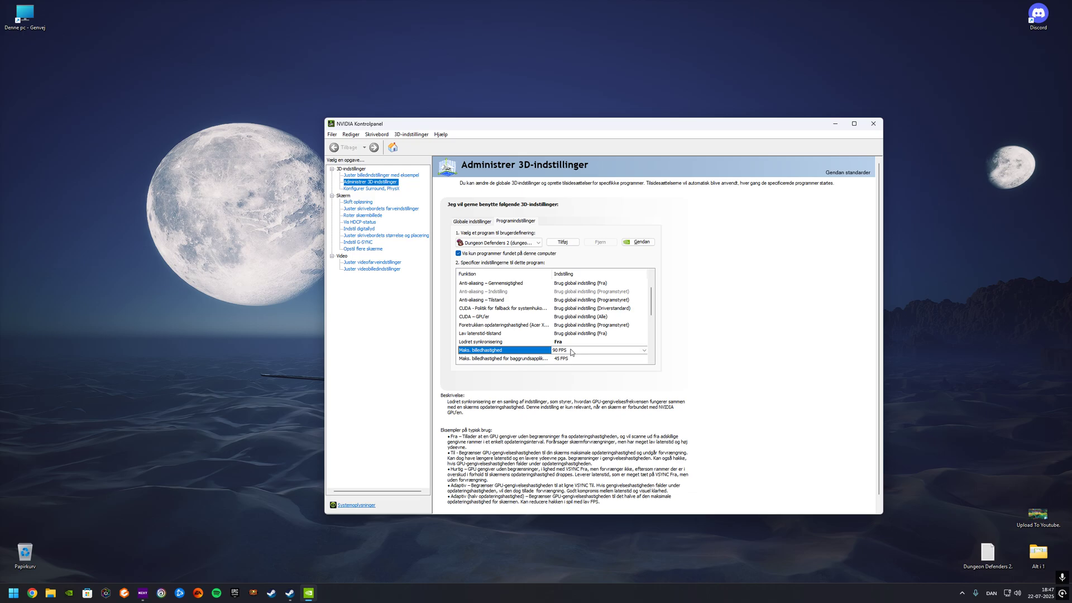
mouse_move(572, 355)
click(872, 125)
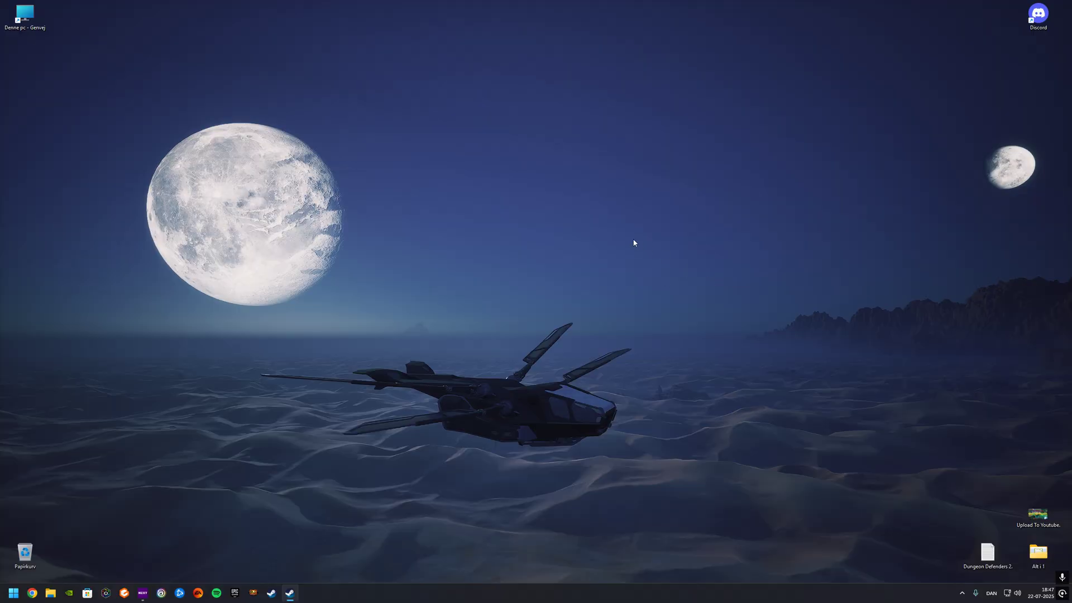